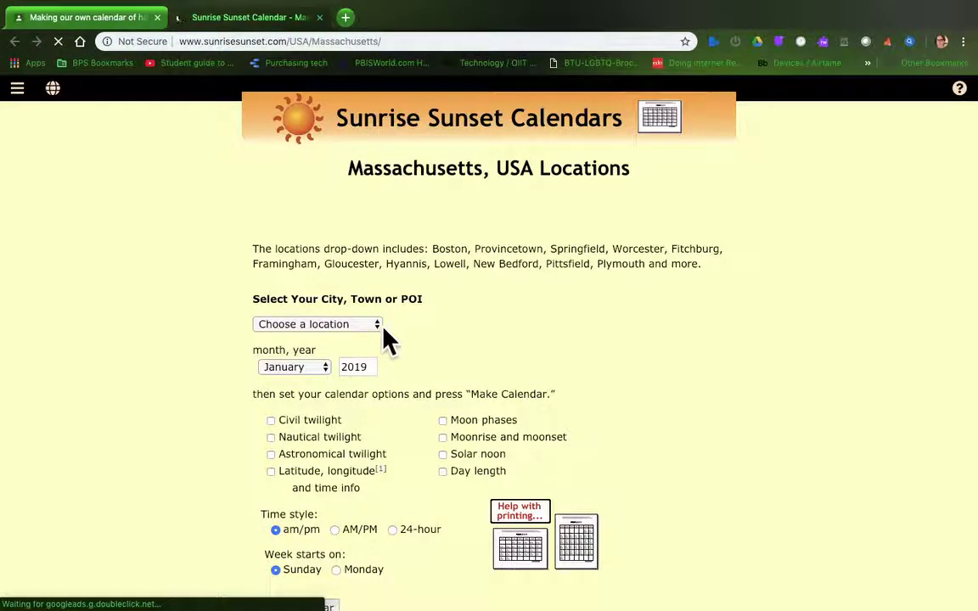
# Pick Boston as the Massachusetts location, include day length, and generate the January 2019 calendar.
pyautogui.click(379, 325)
pyautogui.scroll(-5, 341, 413)
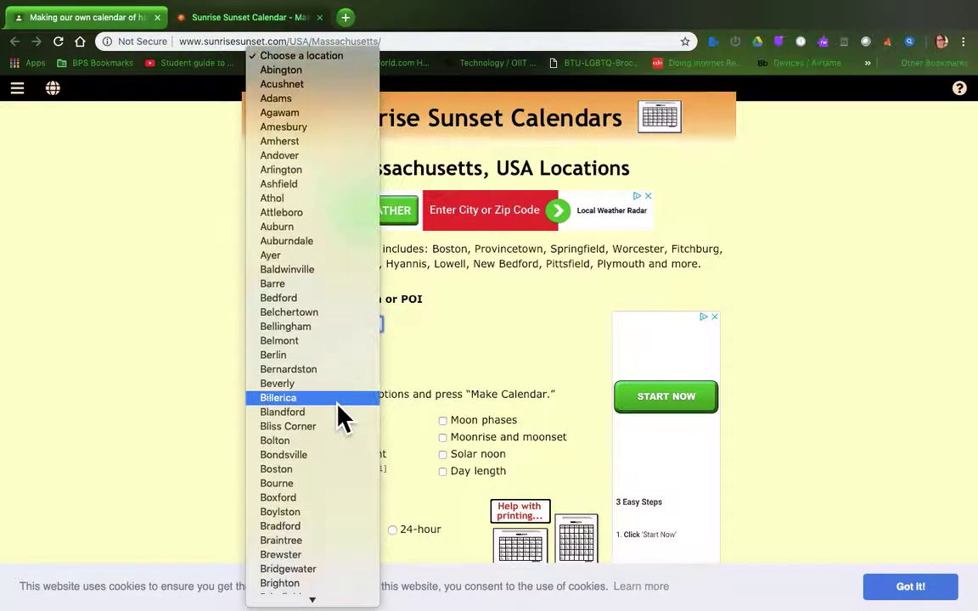
pyautogui.click(323, 470)
pyautogui.scroll(-3, 422, 348)
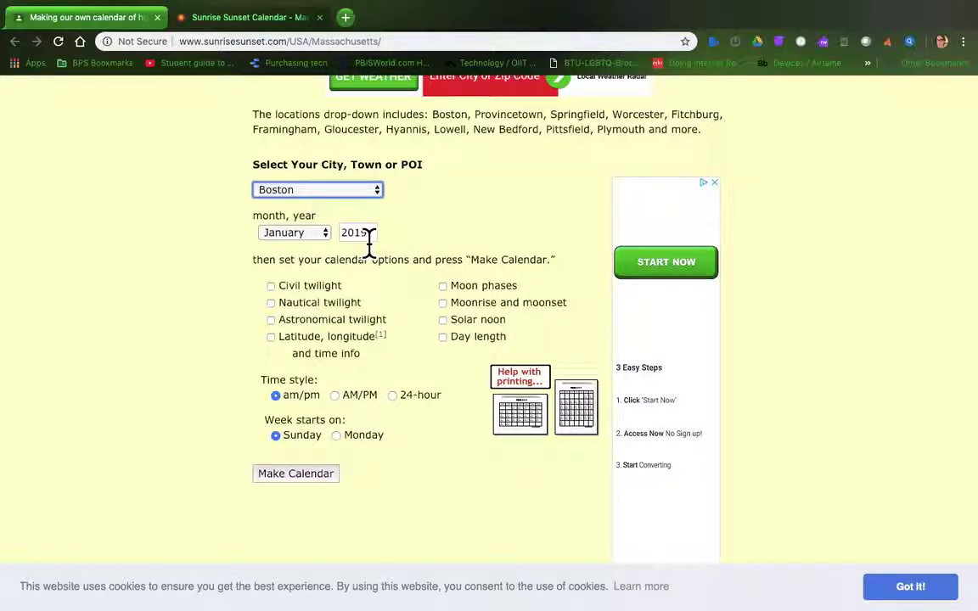
pyautogui.click(448, 343)
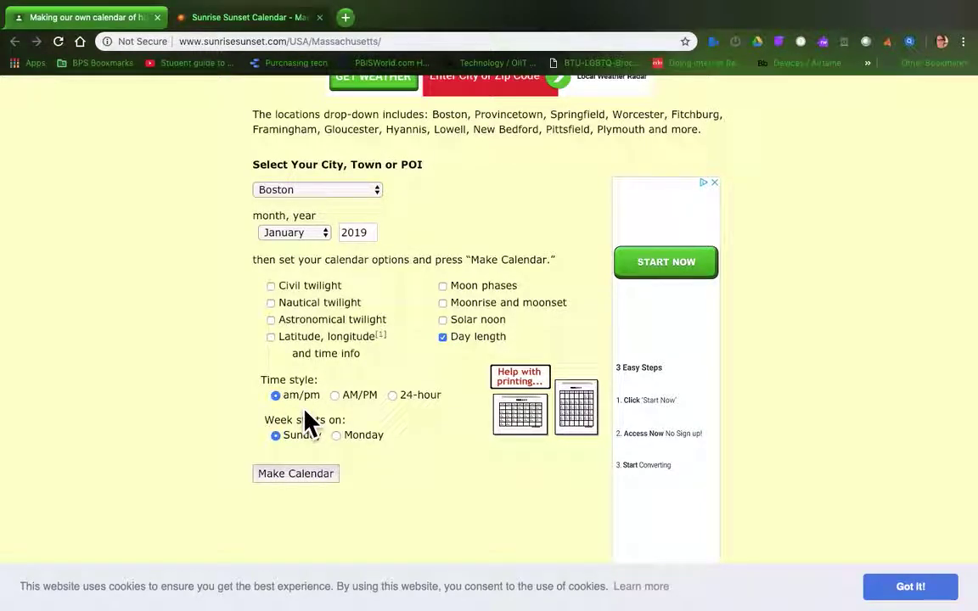
pyautogui.click(283, 477)
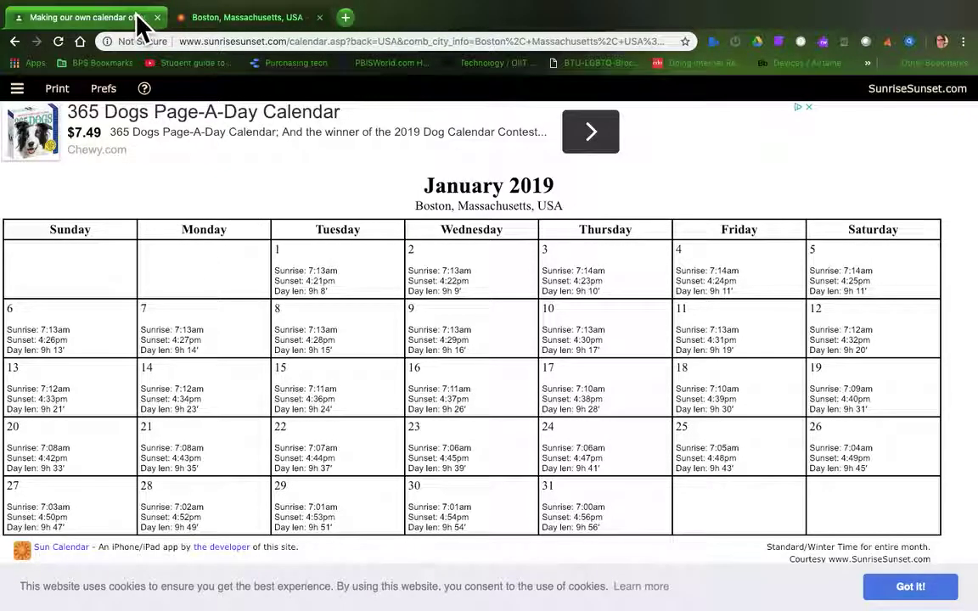
# Go to the 2019 Calendar Hours of Sunlight spreadsheet and show its Jan 19 sheet.
pyautogui.click(89, 20)
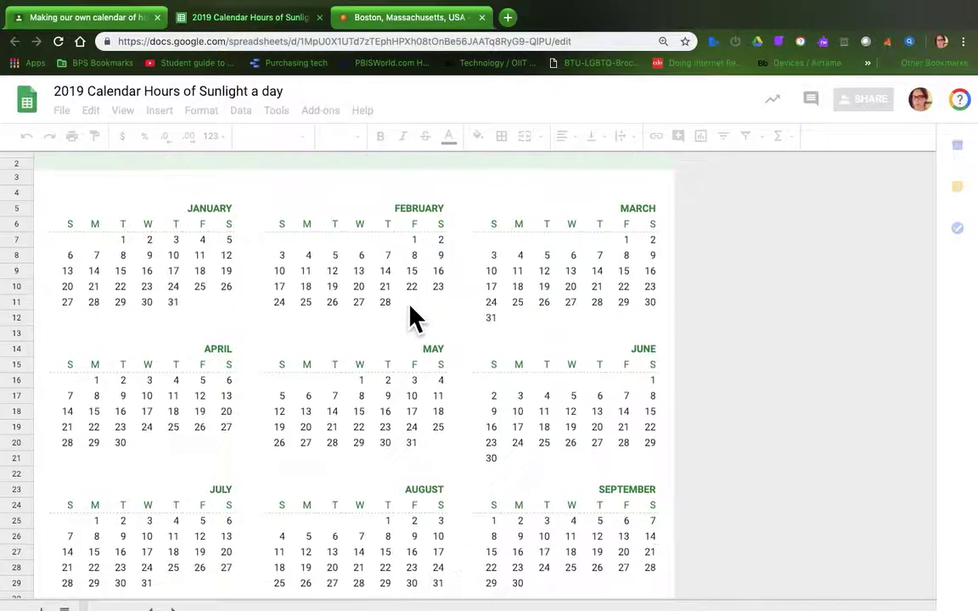
pyautogui.scroll(-10, 414, 317)
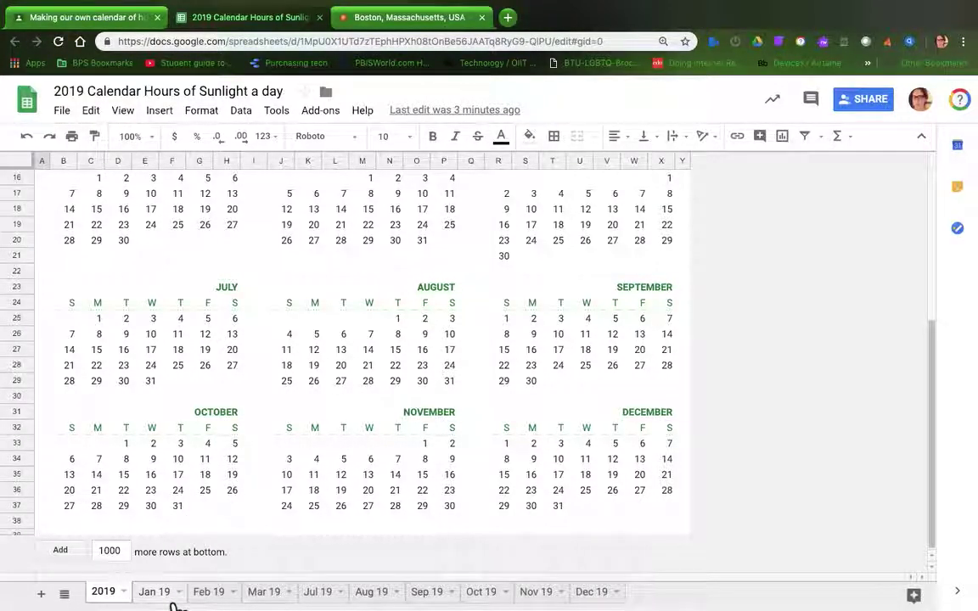
pyautogui.click(166, 597)
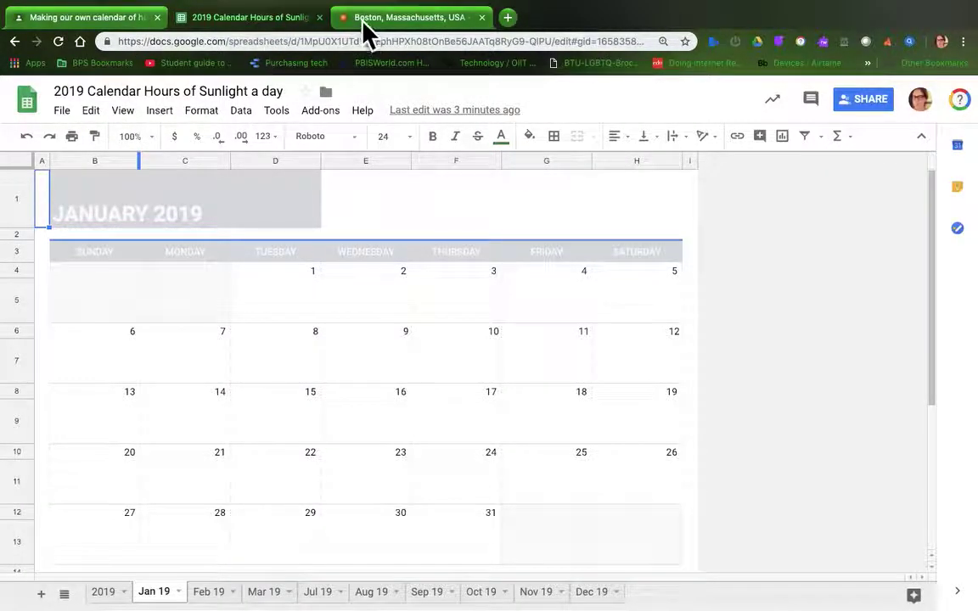
# Copy January 1's times into cell D5: Sunrise 7:13am, Sunset 4:21pm, Day len 9h 8'.
pyautogui.click(382, 26)
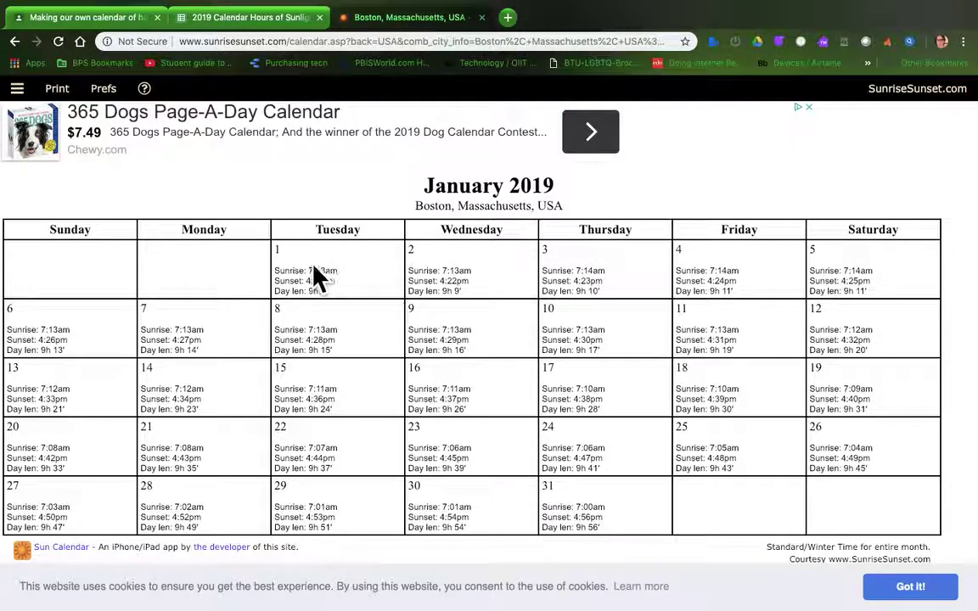
pyautogui.moveTo(275, 272); pyautogui.dragTo(344, 301)
pyautogui.press('super+c')
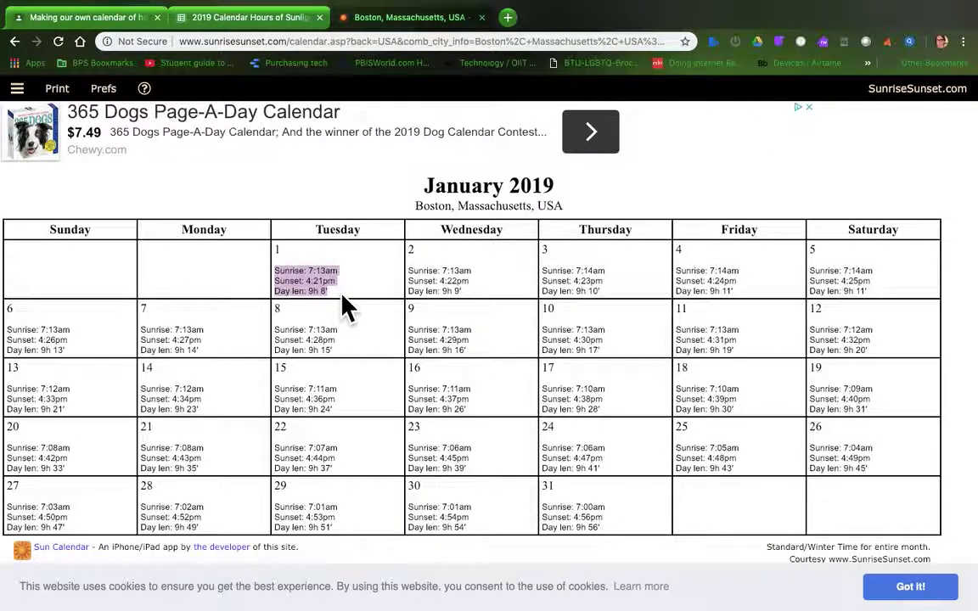
pyautogui.click(281, 23)
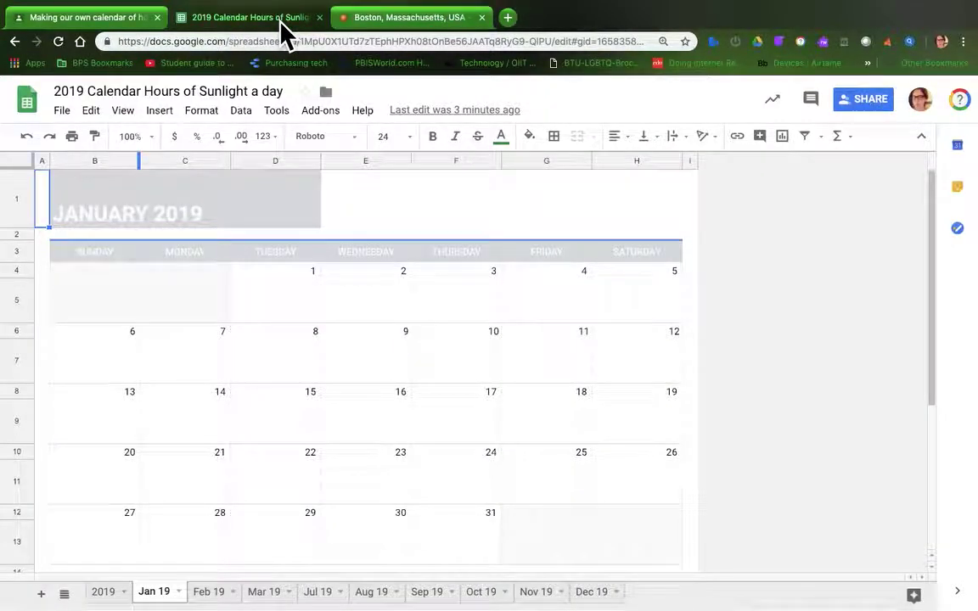
pyautogui.click(353, 301)
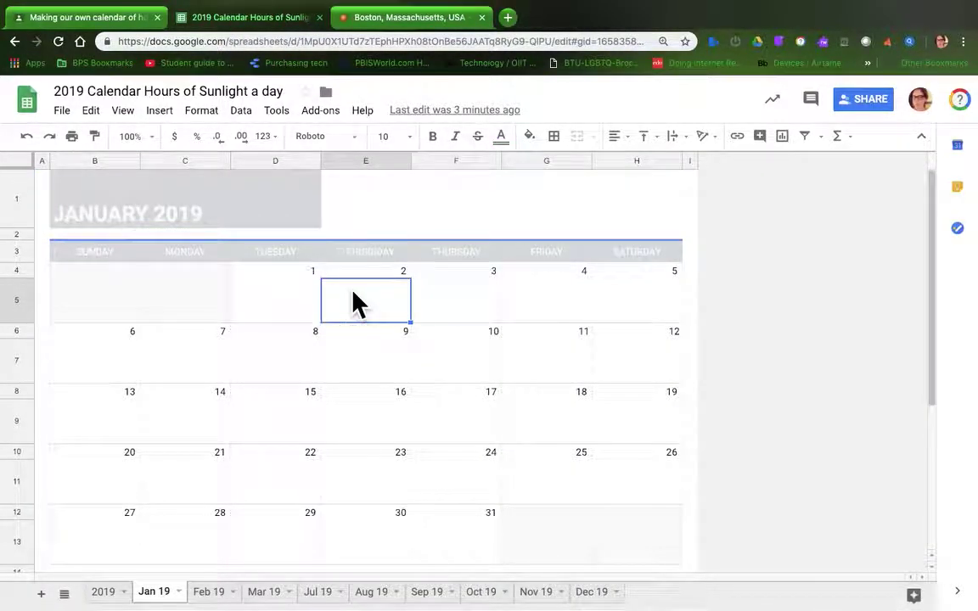
pyautogui.doubleClick(303, 290)
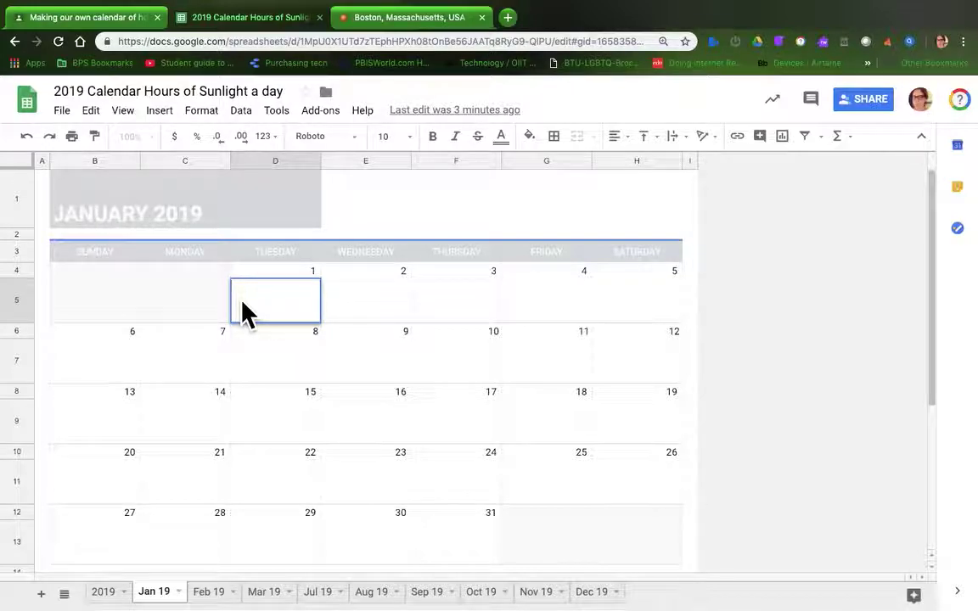
pyautogui.press('super+v')
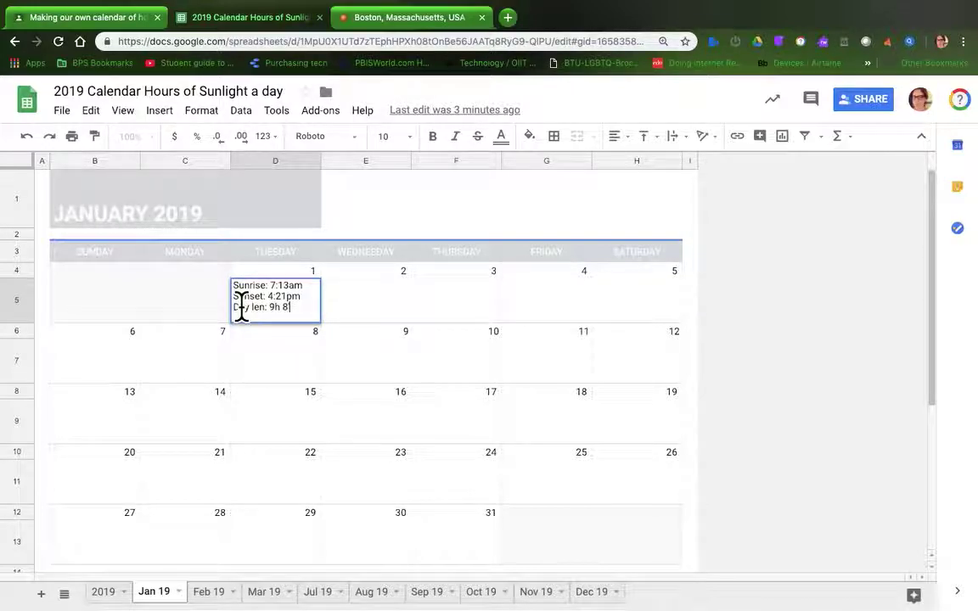
pyautogui.click(343, 319)
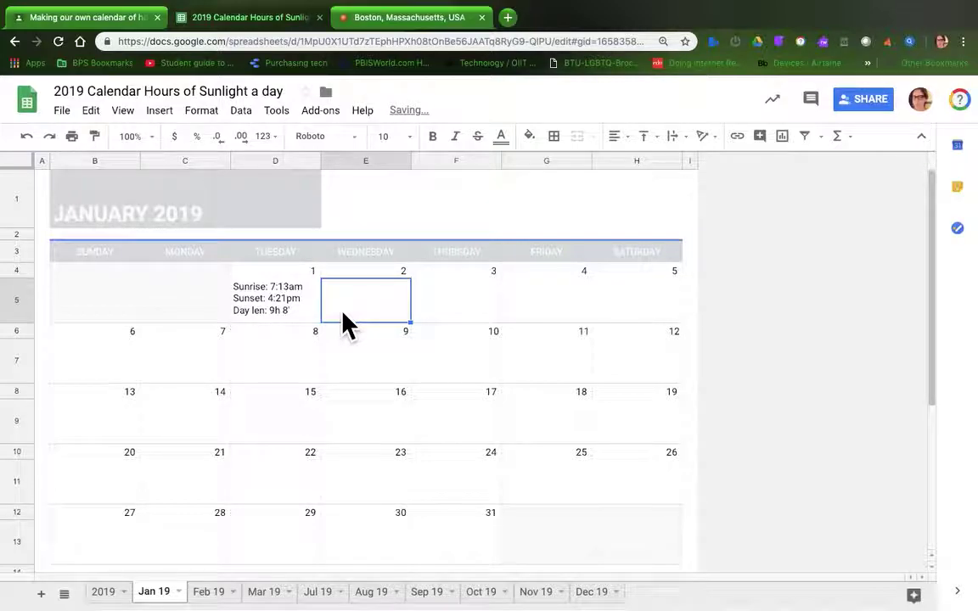
# Paste January 2's sun times into E5, then undo the paste that spread over three cells.
pyautogui.click(376, 29)
pyautogui.moveTo(409, 281); pyautogui.dragTo(485, 305)
pyautogui.hotkey('ctrl', 'c')
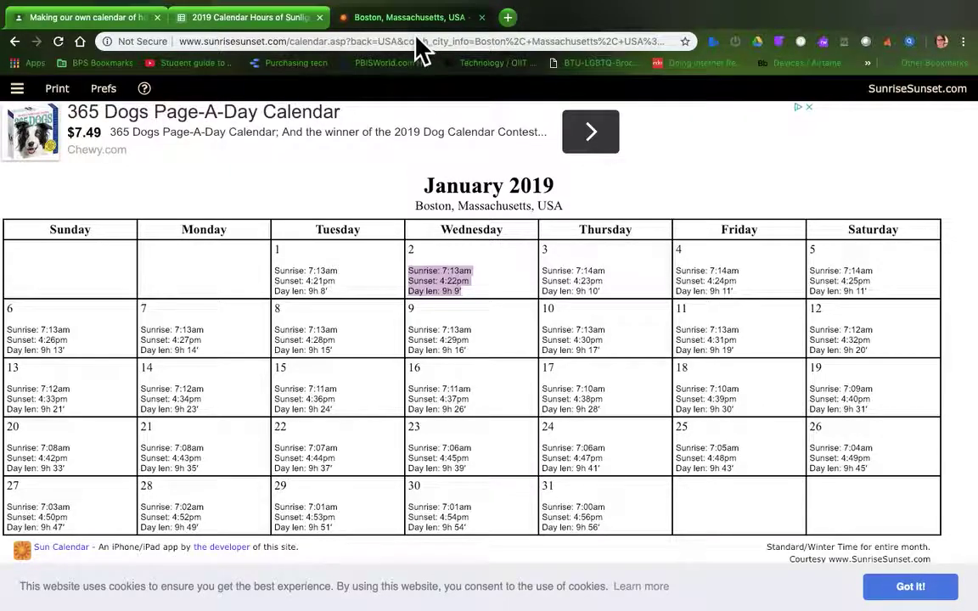
pyautogui.click(293, 24)
pyautogui.click(361, 309)
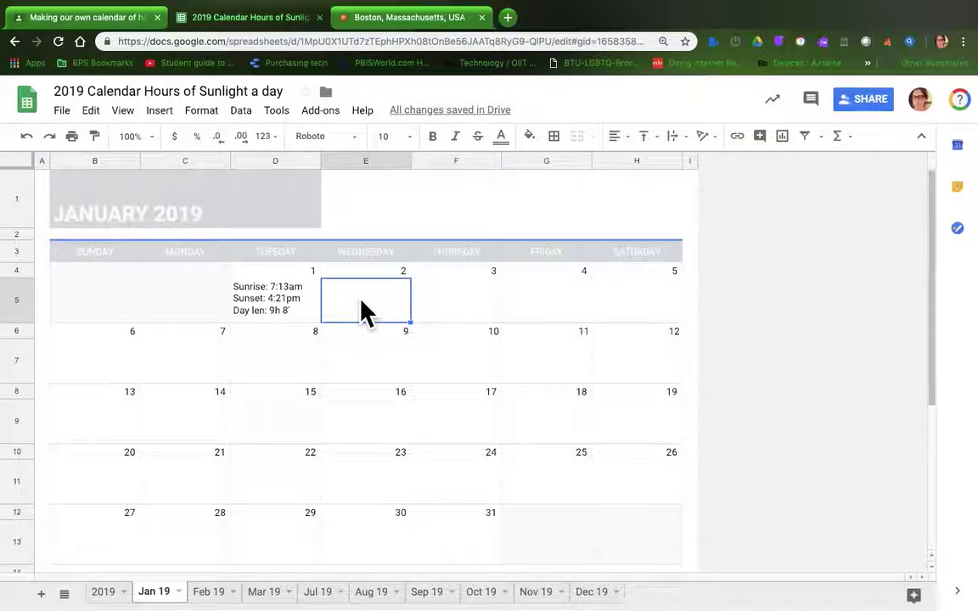
pyautogui.hotkey('ctrl', 'v')
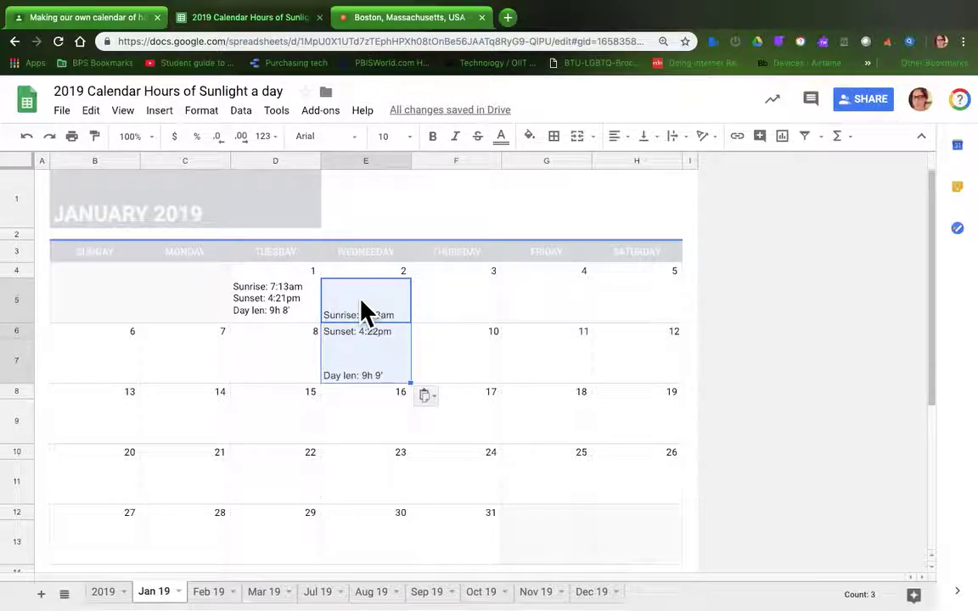
pyautogui.click(30, 140)
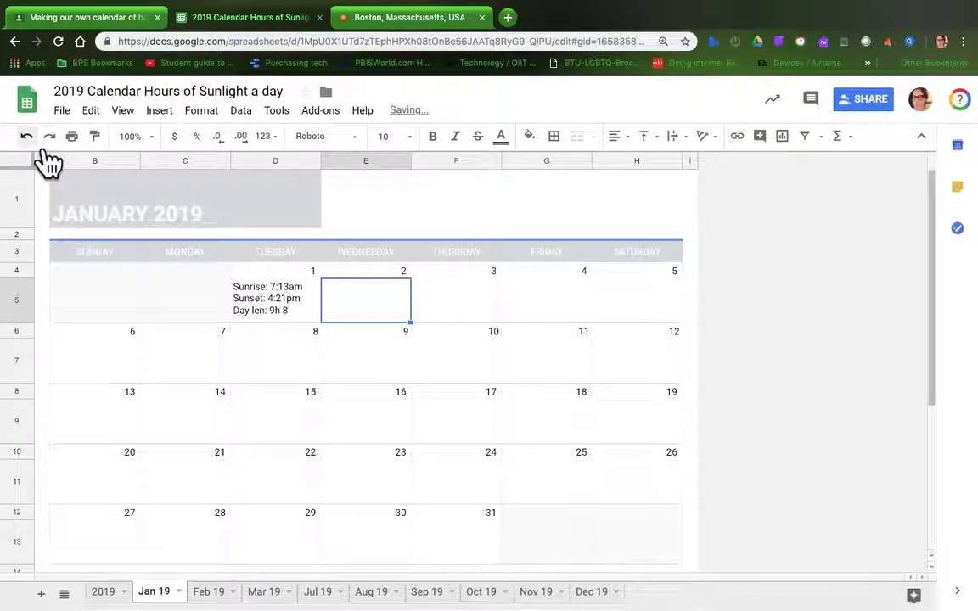
# Paste January 2's times into one cell: Sunrise 7:13am, Sunset 4:22pm, Day len 9h 9'.
pyautogui.click(341, 298)
pyautogui.doubleClick(342, 302)
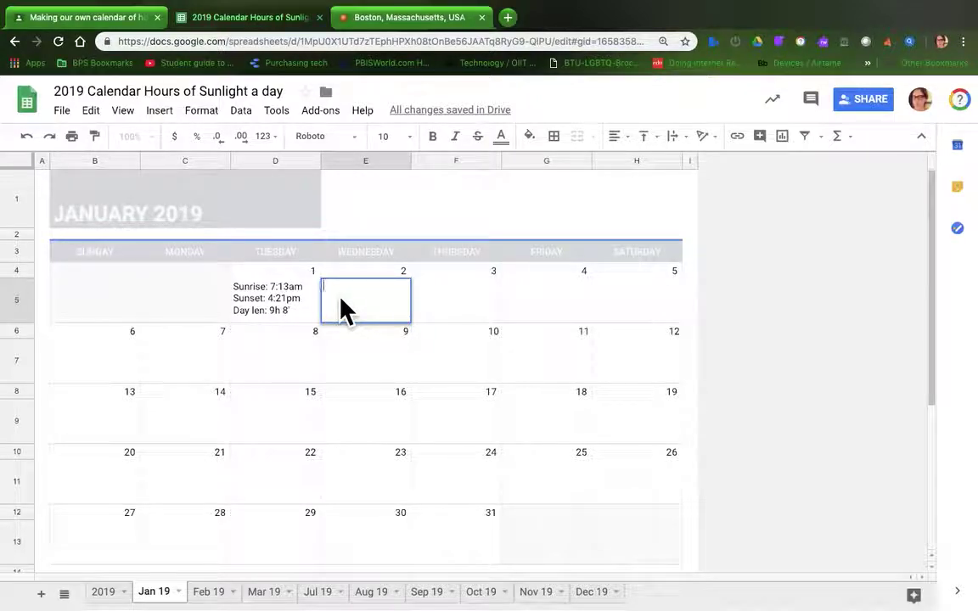
pyautogui.write('Sunrise: 7:13am Sunset: 4:22pm Day len: 9h 9')
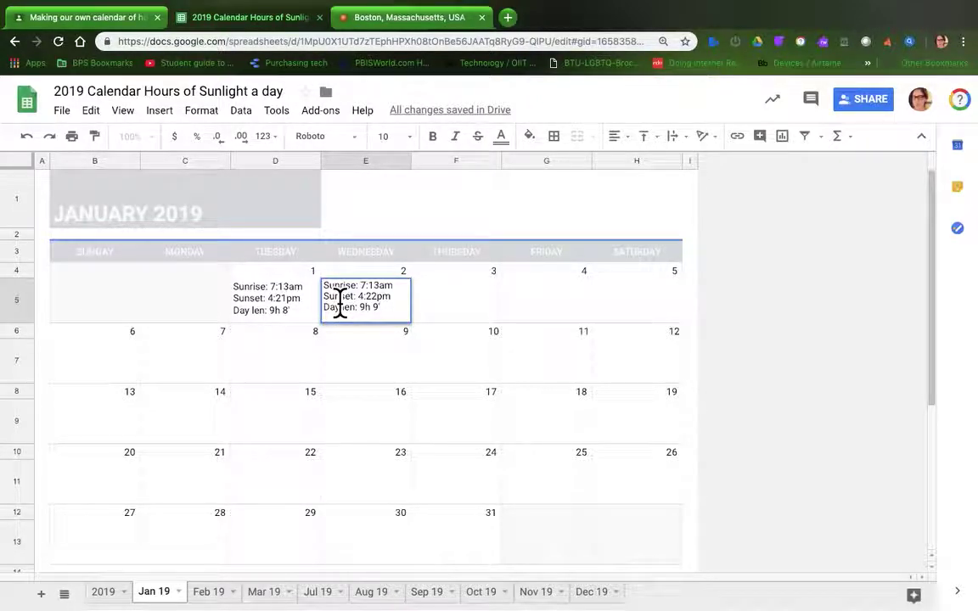
pyautogui.click(450, 317)
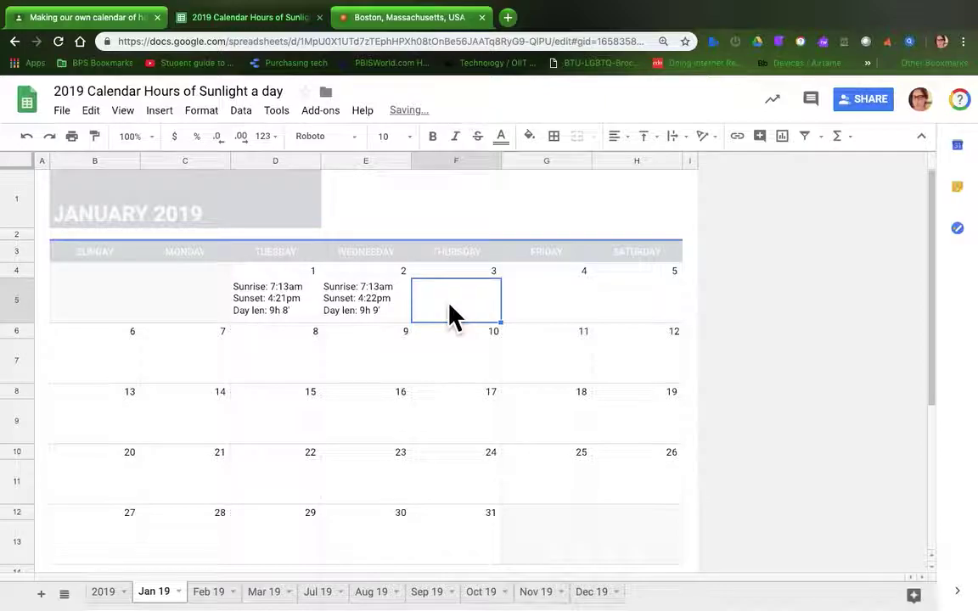
# Copy January 3's sunrise, sunset and day length into its calendar cell.
pyautogui.moveTo(379, 7)
pyautogui.click(412, 48)
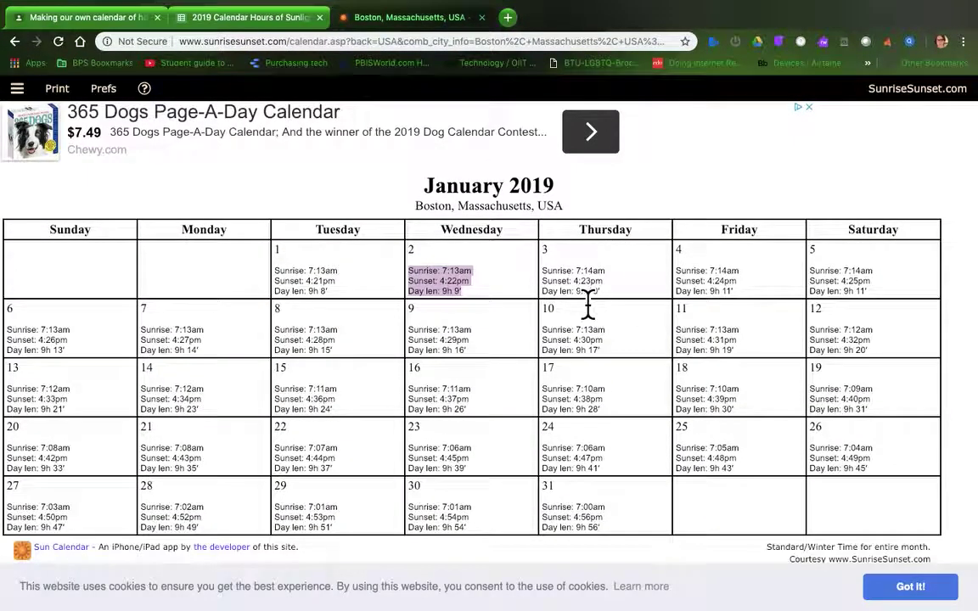
pyautogui.click(568, 297)
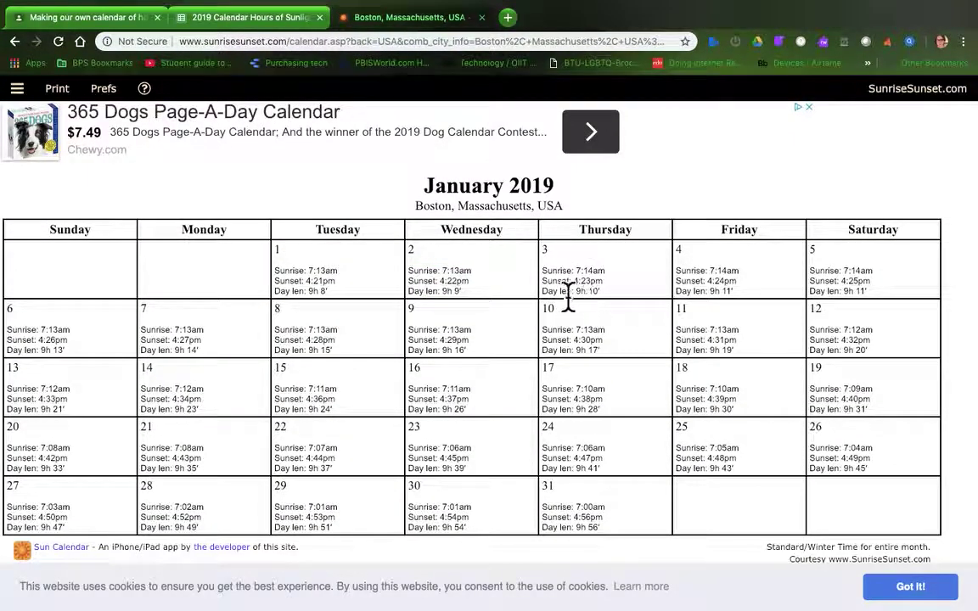
pyautogui.moveTo(549, 283); pyautogui.dragTo(628, 305)
pyautogui.press('super+c')
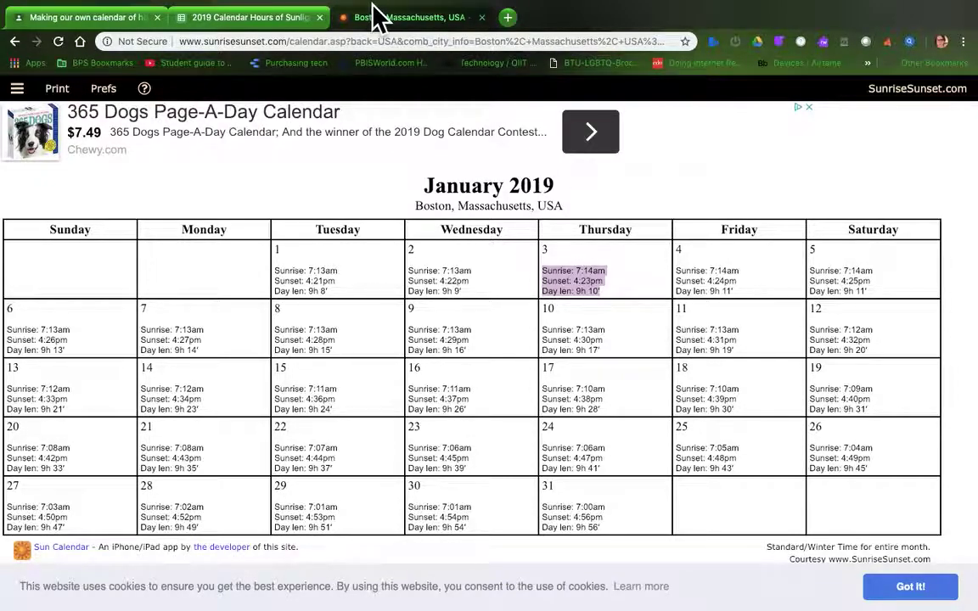
pyautogui.moveTo(382, 11)
pyautogui.click(274, 56)
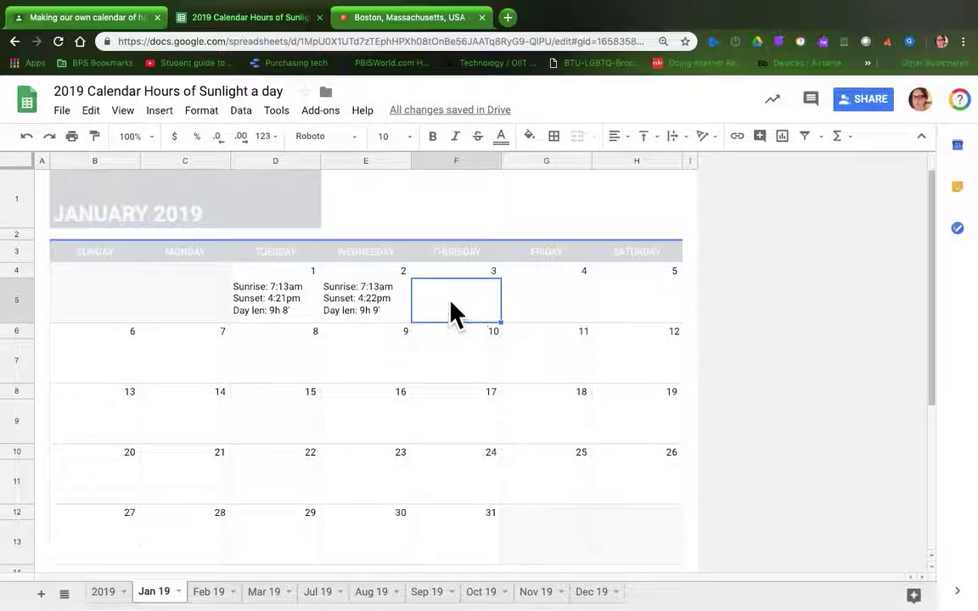
pyautogui.doubleClick(448, 302)
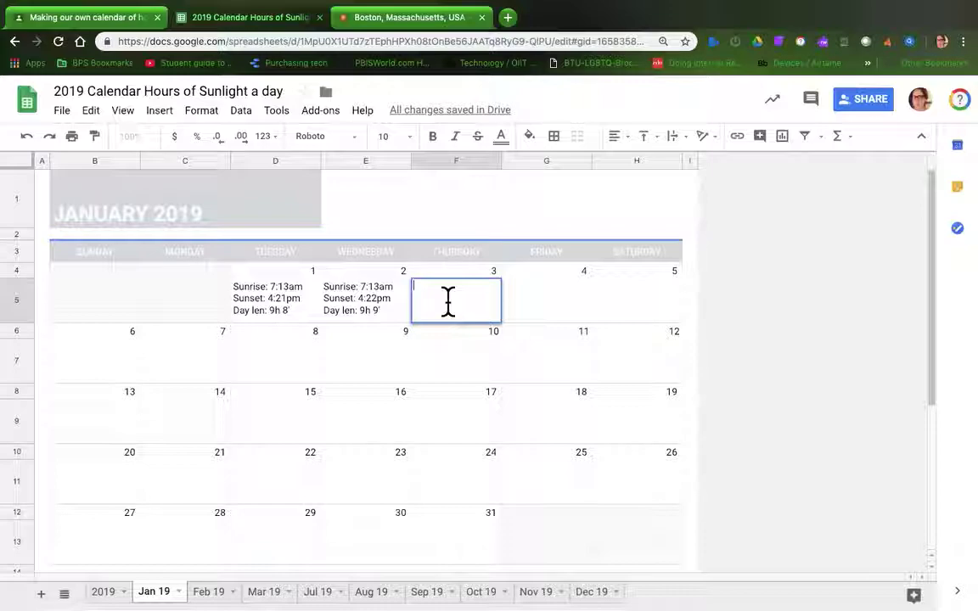
pyautogui.press('super+v')
pyautogui.click(523, 310)
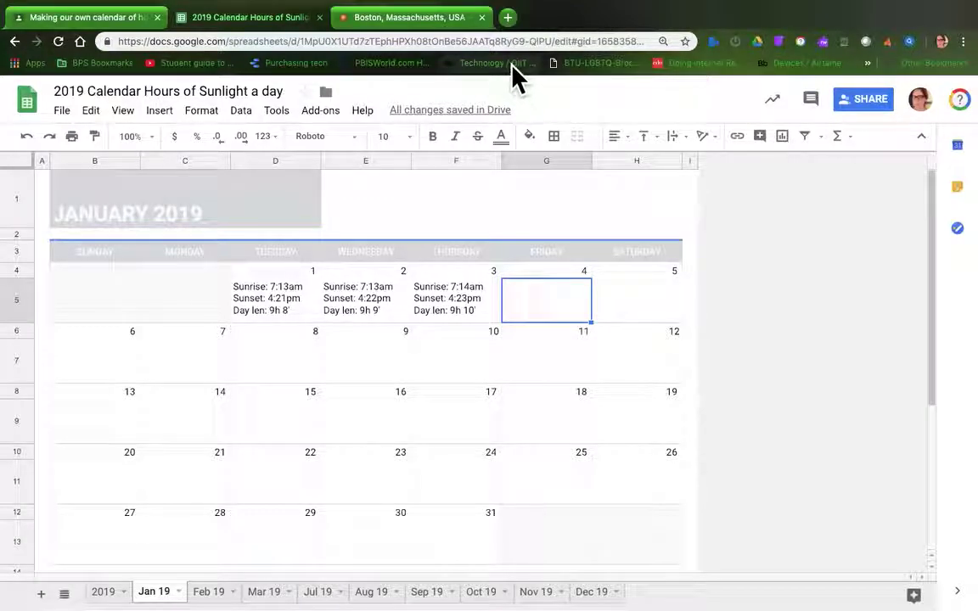
# Copy Friday January 4's sunrise, sunset and day length into its calendar cell.
pyautogui.click(382, 25)
pyautogui.moveTo(676, 271); pyautogui.dragTo(753, 312)
pyautogui.press('super+c')
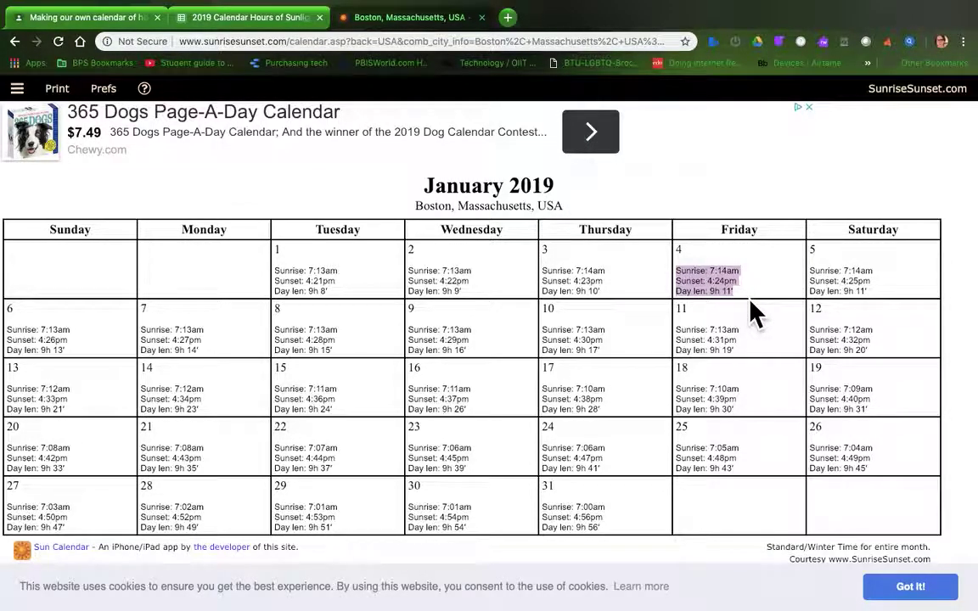
pyautogui.click(194, 18)
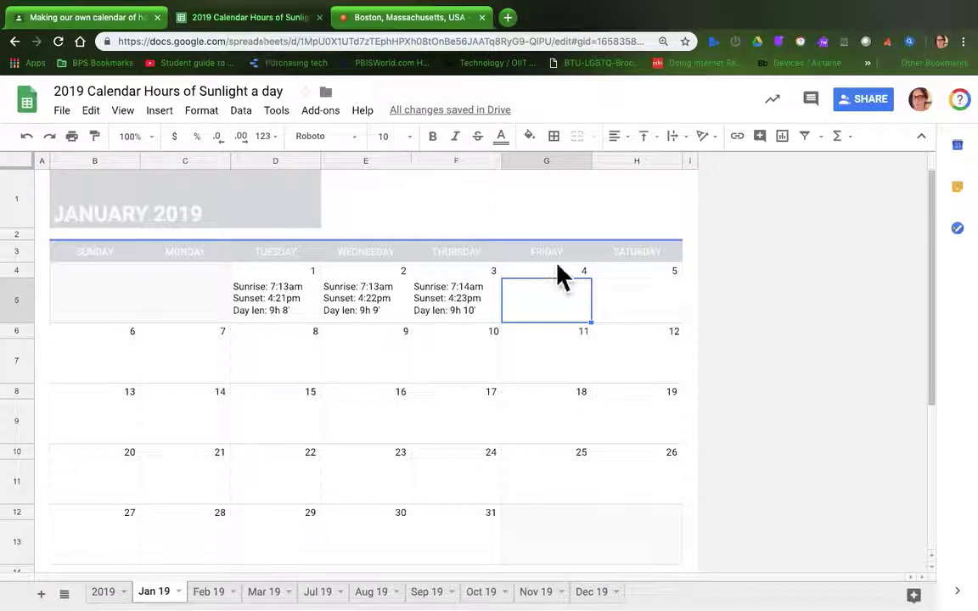
pyautogui.doubleClick(562, 309)
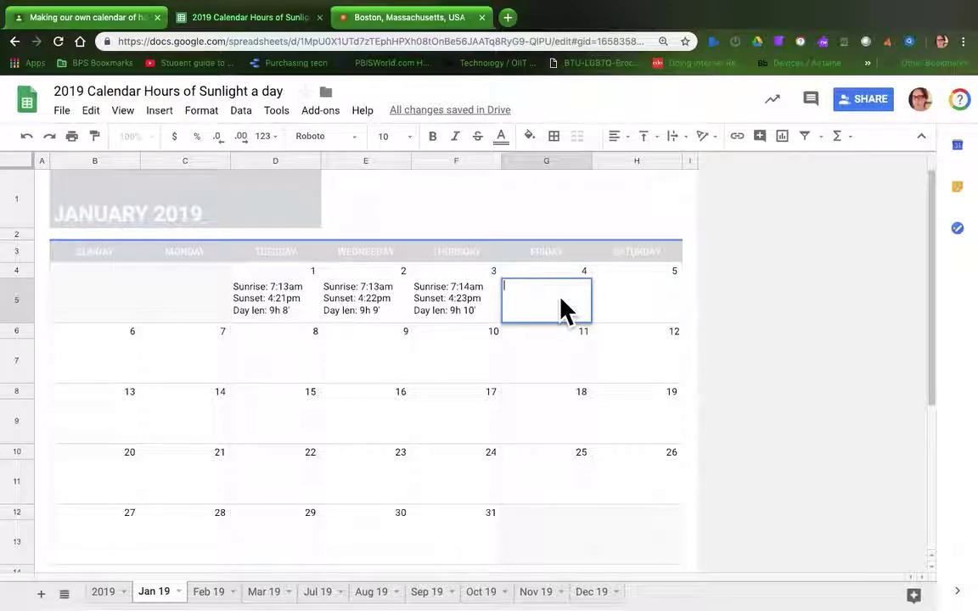
pyautogui.press('super+v')
# Copy Saturday January 5's sunrise, sunset and day length into cell H5.
pyautogui.click(411, 17)
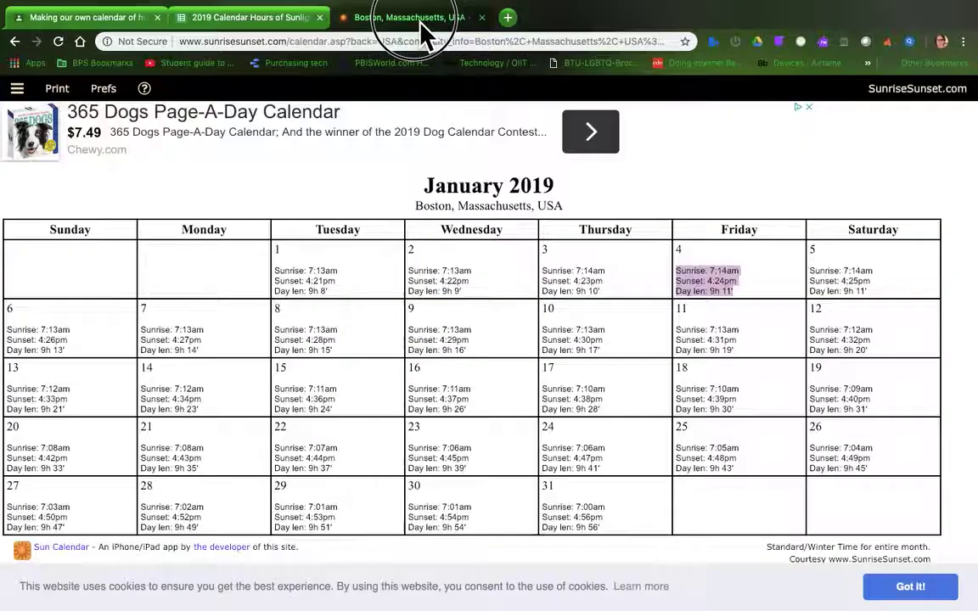
pyautogui.moveTo(809, 270); pyautogui.dragTo(873, 271)
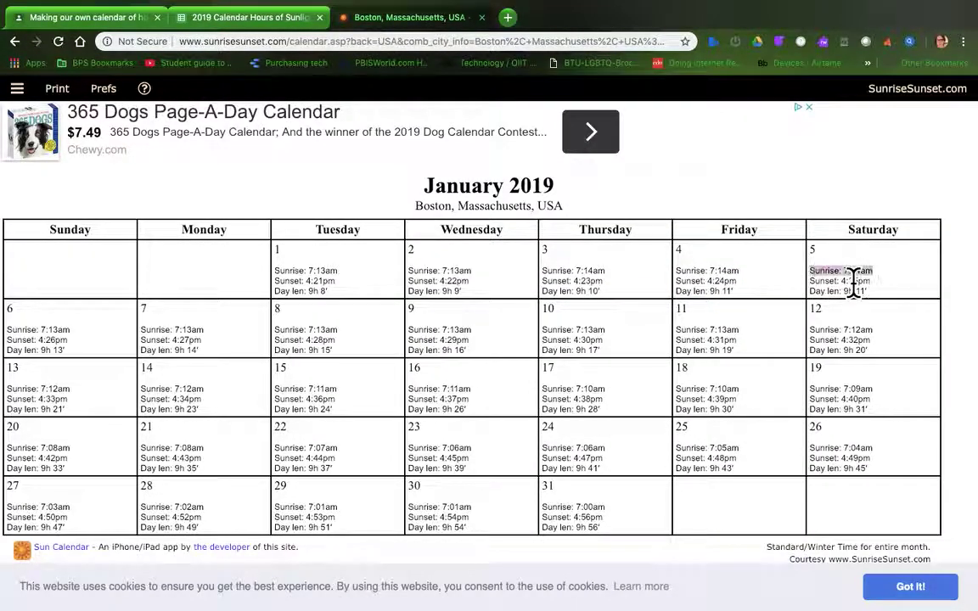
pyautogui.moveTo(812, 270); pyautogui.dragTo(887, 314)
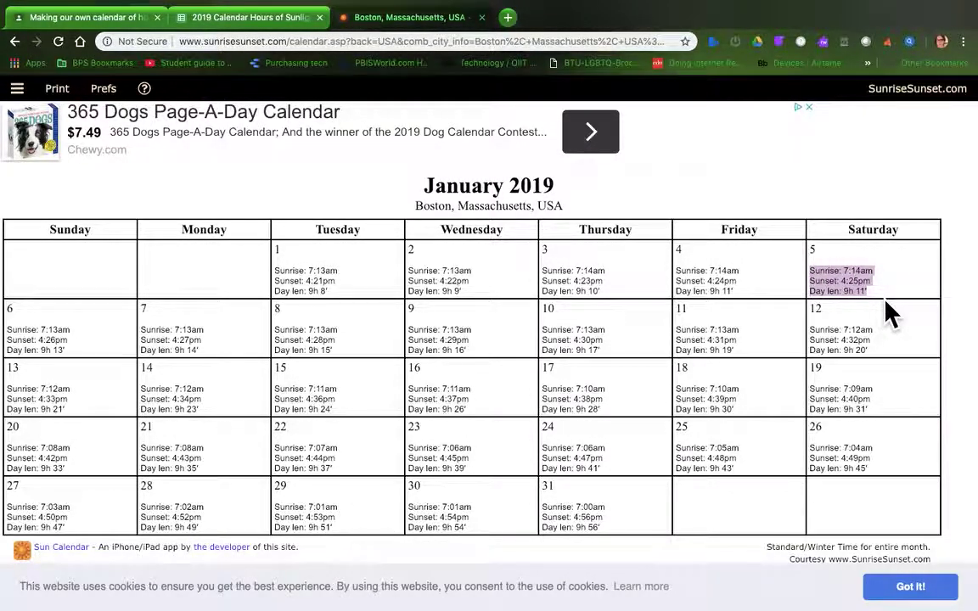
pyautogui.click(441, 20)
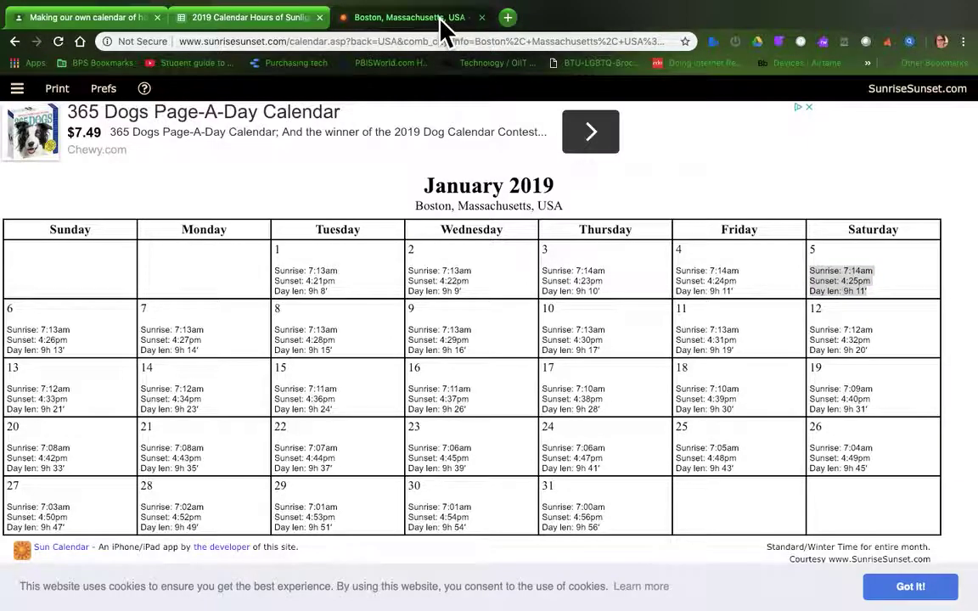
pyautogui.click(290, 20)
pyautogui.click(643, 302)
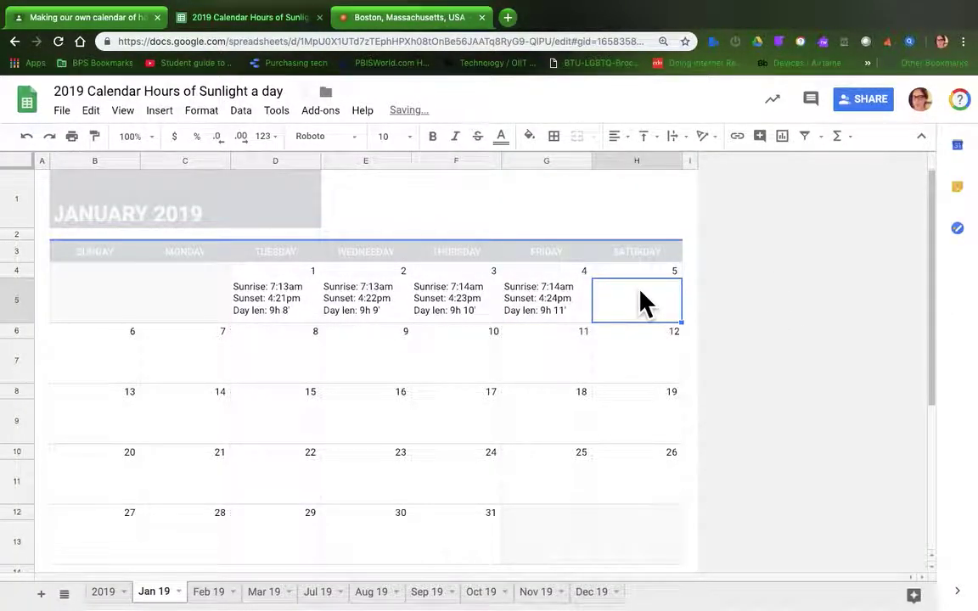
pyautogui.click(616, 304)
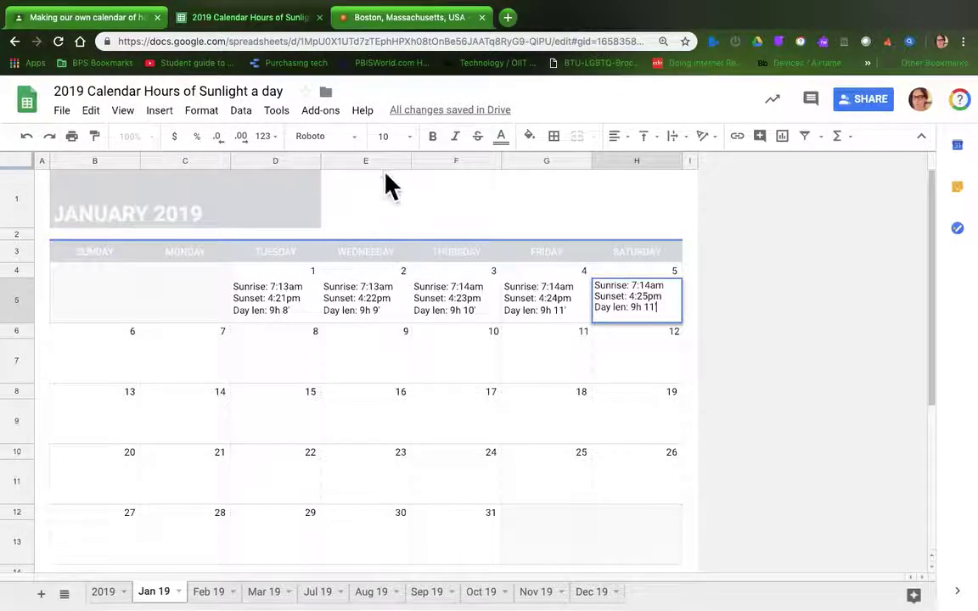
# Copy the January 6–31 listings and paste them into the Sunday 6 cell B7.
pyautogui.click(393, 20)
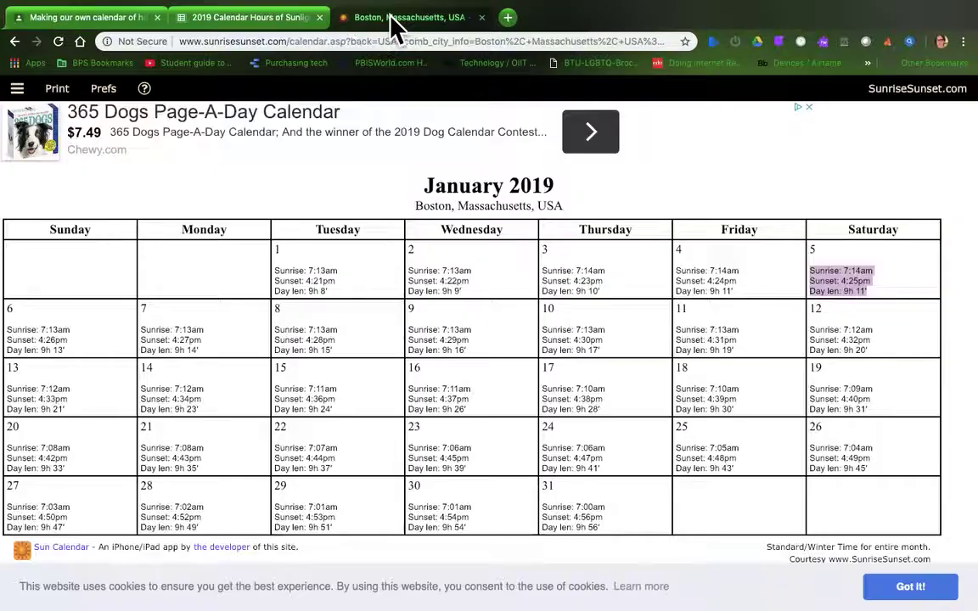
pyautogui.moveTo(26, 314); pyautogui.dragTo(642, 548)
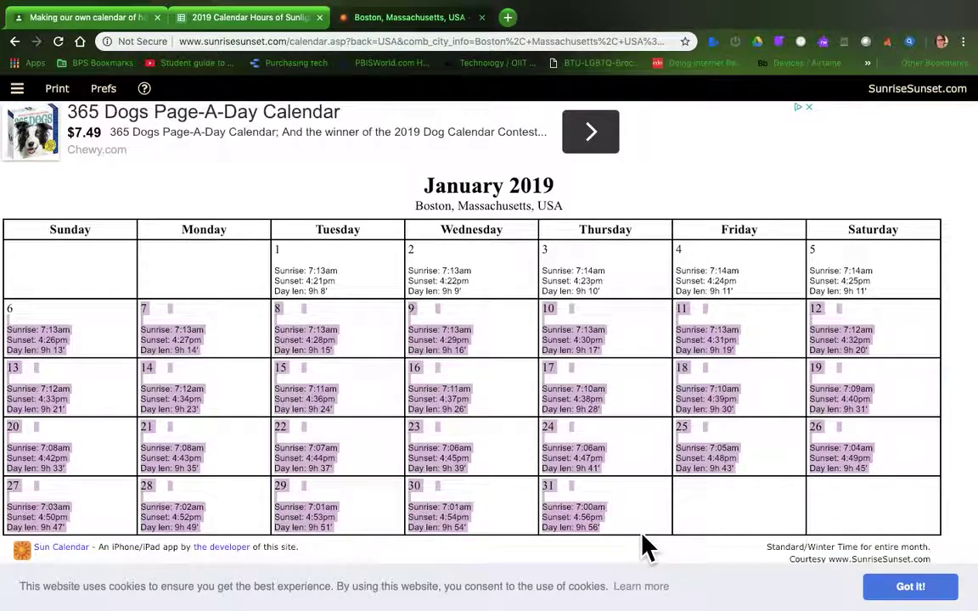
pyautogui.moveTo(382, 7)
pyautogui.click(235, 51)
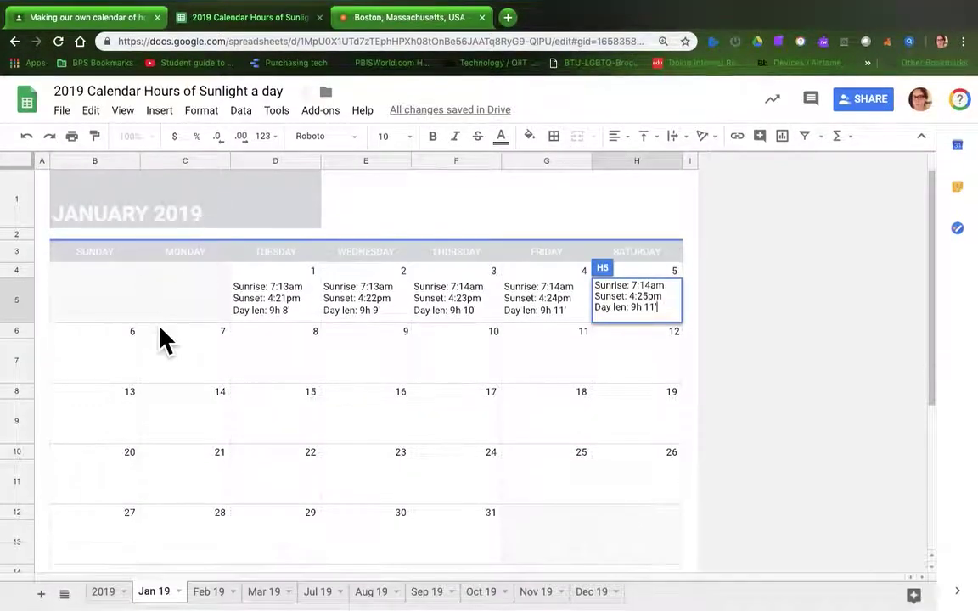
pyautogui.click(102, 387)
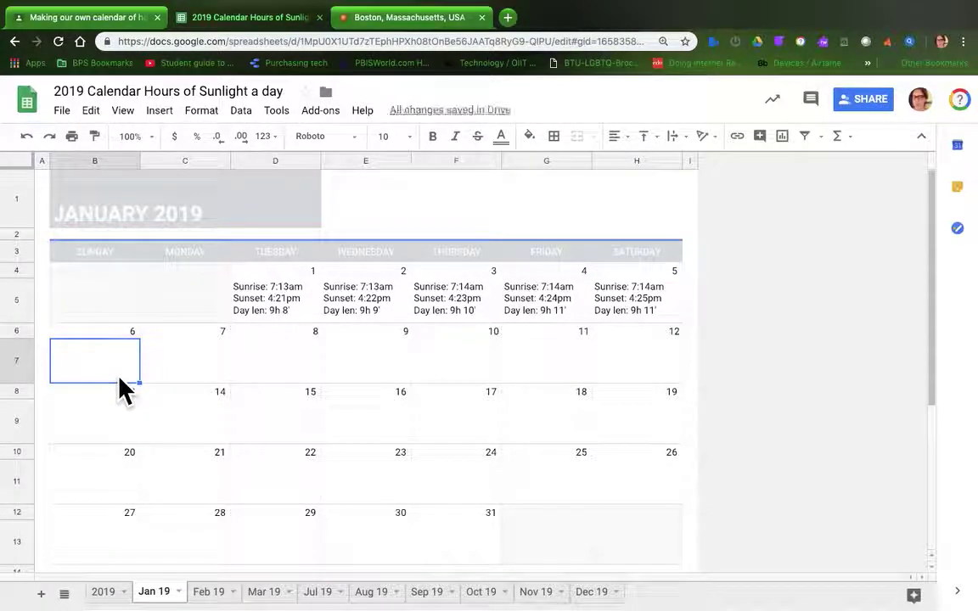
pyautogui.doubleClick(103, 370)
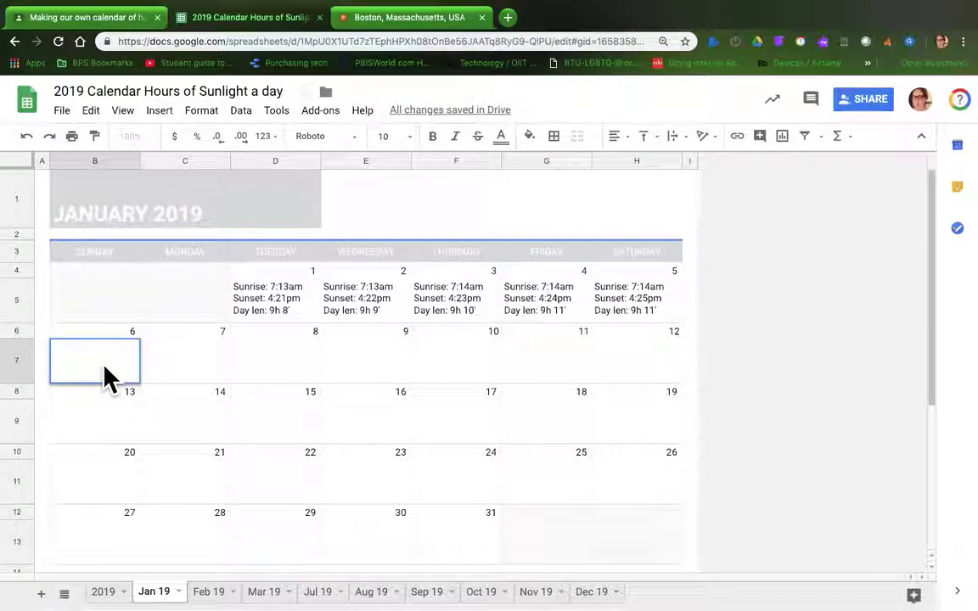
pyautogui.hotkey('ctrl', 'v')
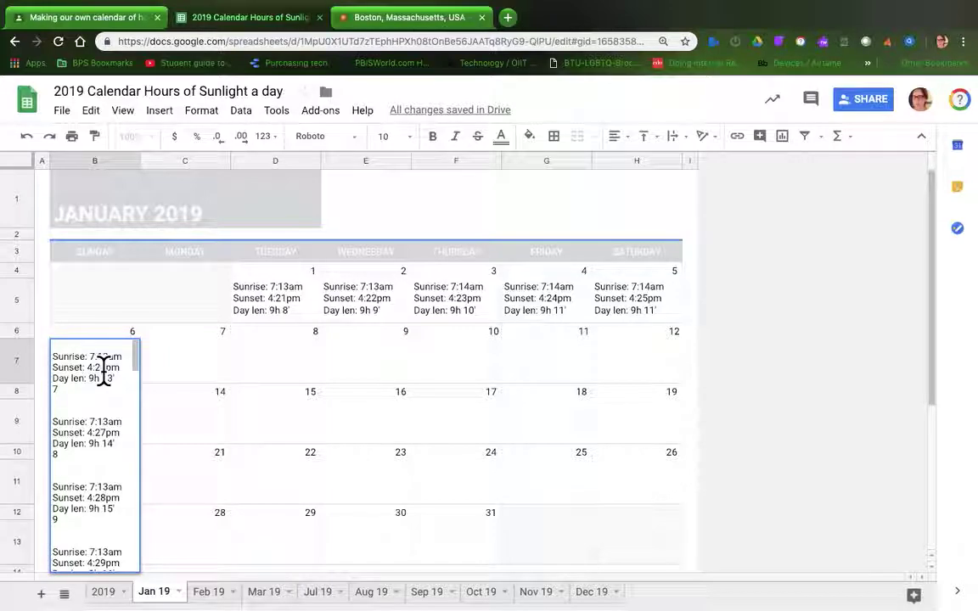
# Undo repeatedly until the crammed text is gone from the Sunday 6 cell.
pyautogui.click(39, 141)
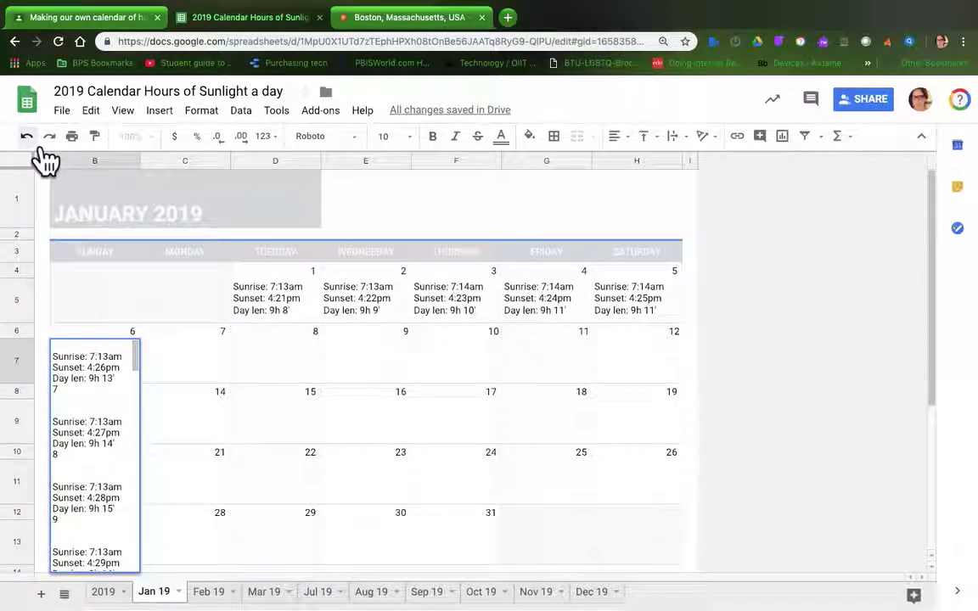
pyautogui.click(39, 149)
pyautogui.click(40, 150)
pyautogui.click(40, 150)
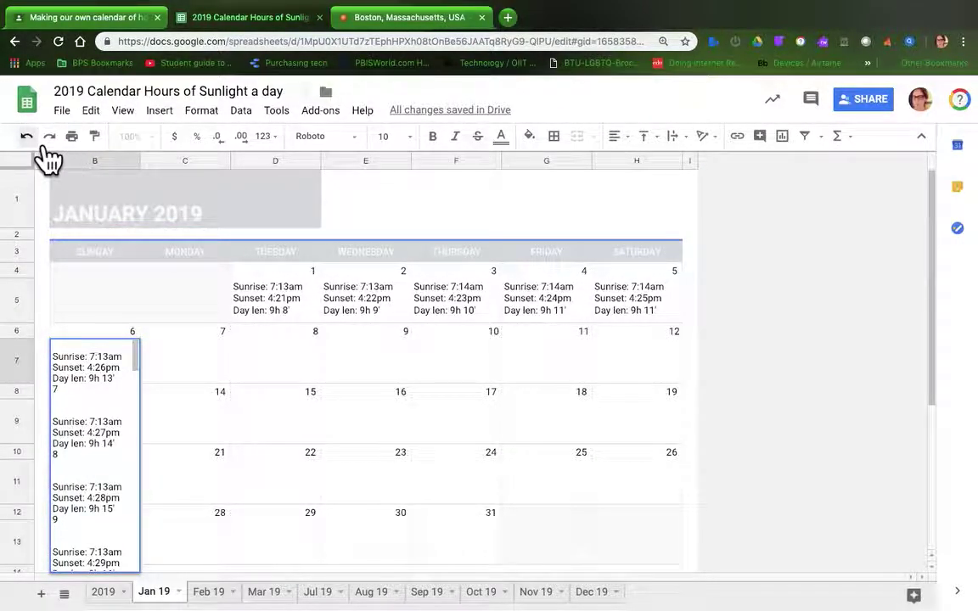
pyautogui.click(40, 149)
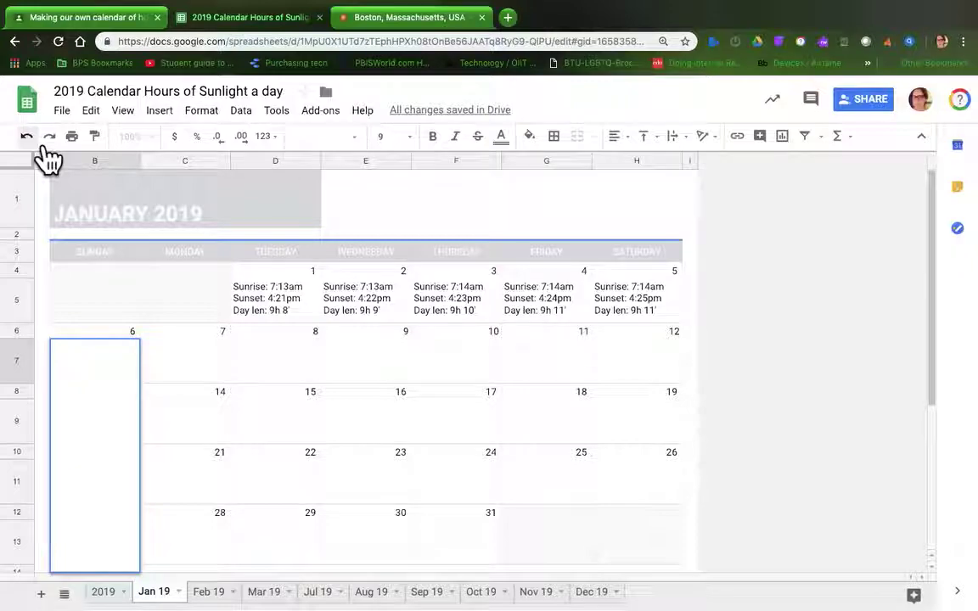
# Select the B7:F13 block and paste the January 6–31 sun times into it in one go.
pyautogui.click(42, 151)
pyautogui.click(95, 301)
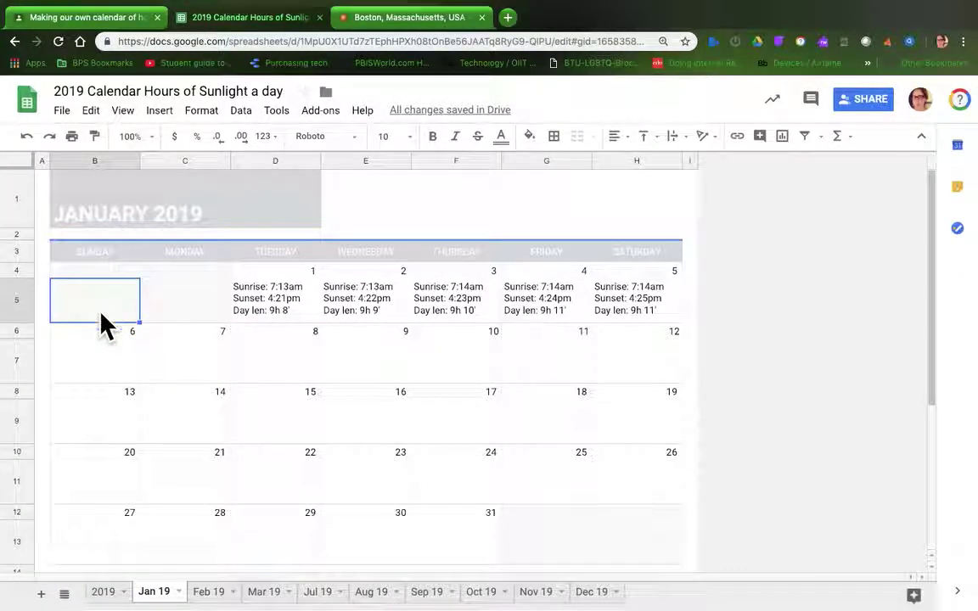
pyautogui.click(91, 361)
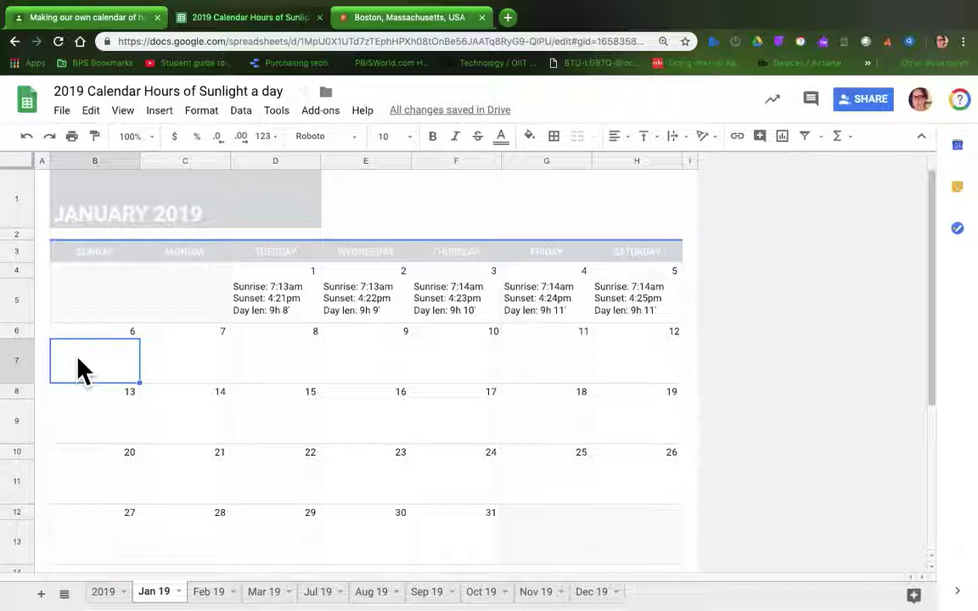
pyautogui.keyDown('shift'); pyautogui.click(476, 558); pyautogui.keyUp('shift')
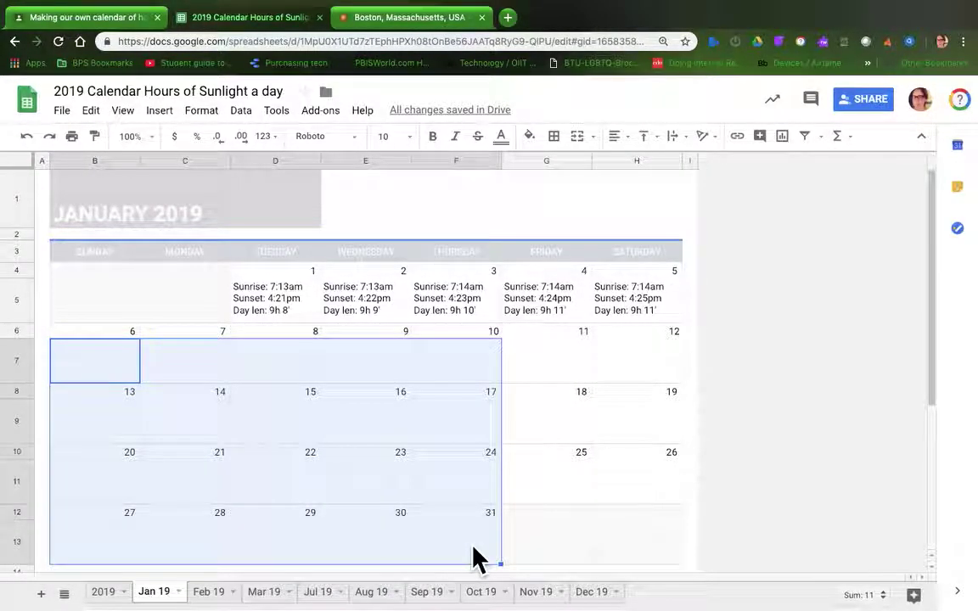
pyautogui.hotkey('ctrl', 'v')
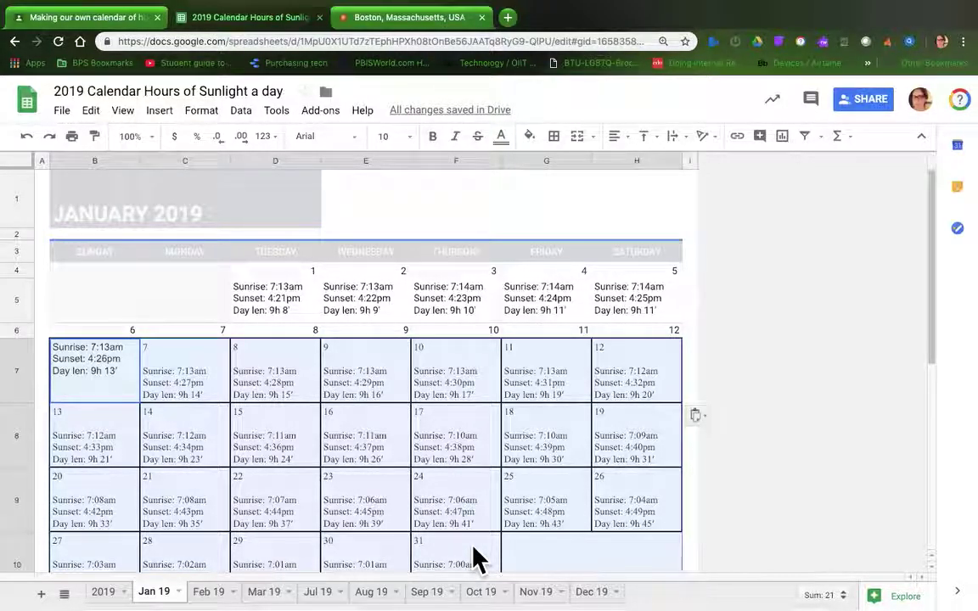
# Delete the duplicate date numbers 7, 8 and 9 from their day cells.
pyautogui.click(183, 363)
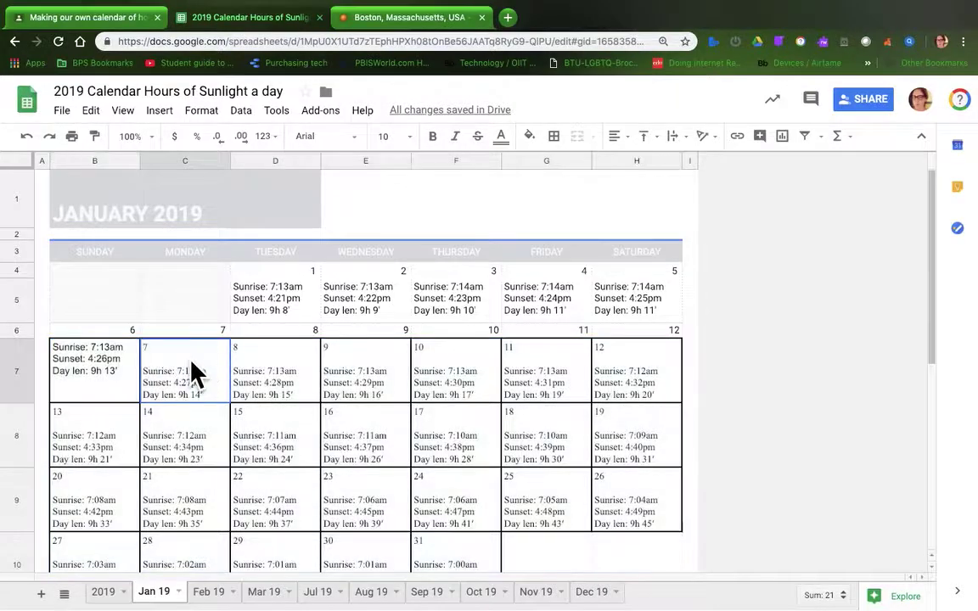
pyautogui.doubleClick(168, 360)
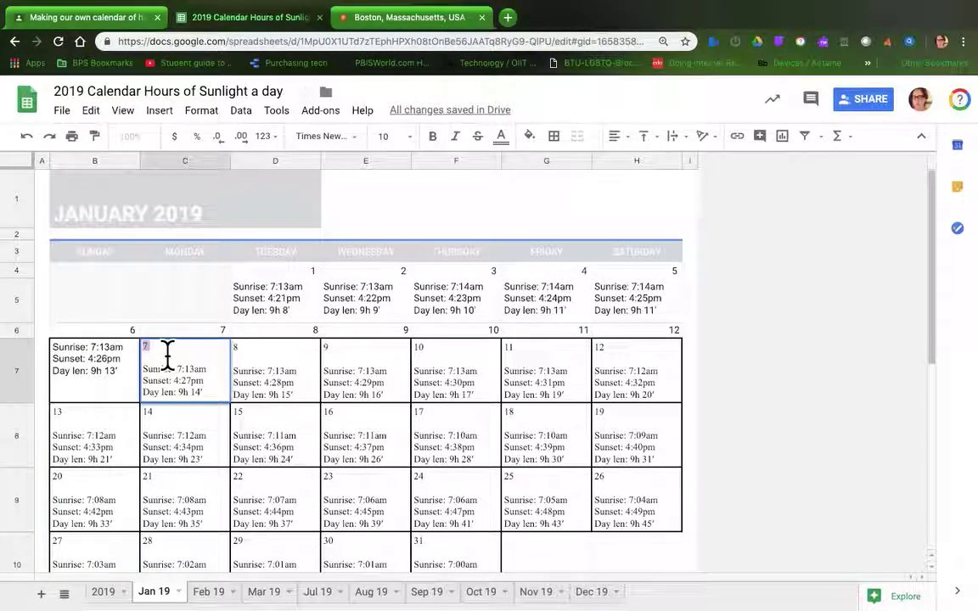
pyautogui.press('BackSpace')
pyautogui.click(252, 358)
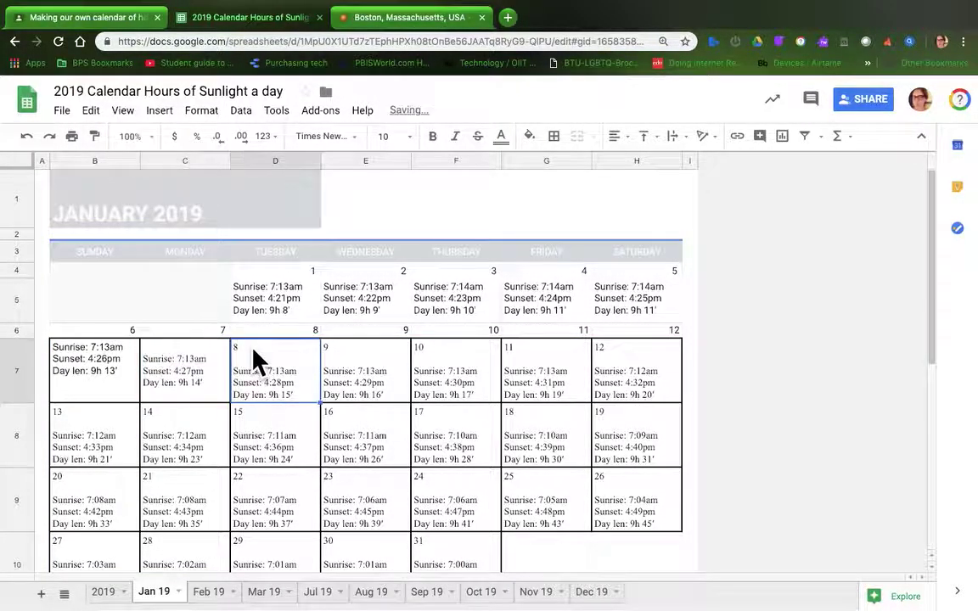
pyautogui.doubleClick(251, 355)
pyautogui.press('BackSpace')
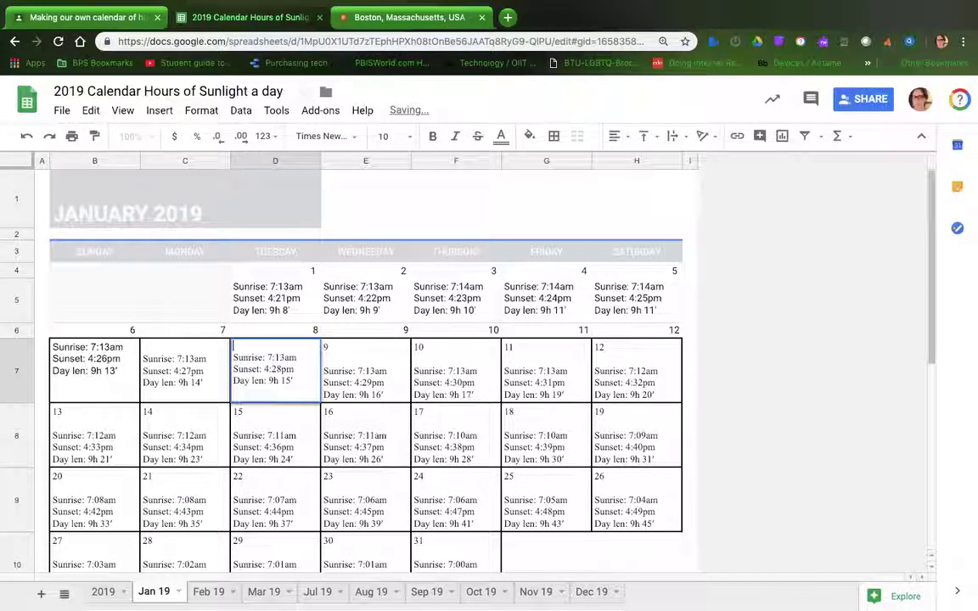
pyautogui.click(342, 362)
pyautogui.doubleClick(343, 356)
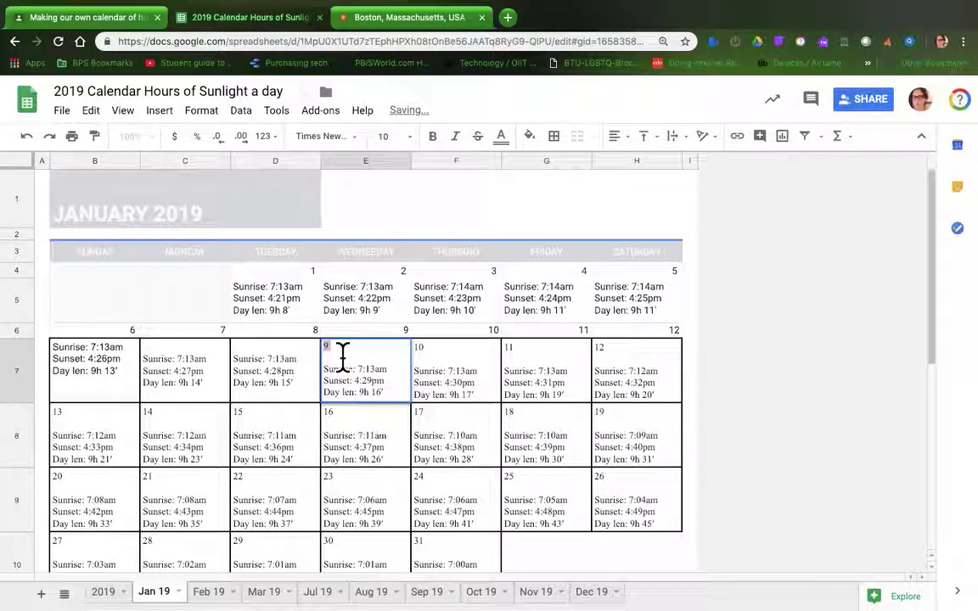
pyautogui.press('BackSpace')
# Delete the duplicate dates 10, 11 and 12 and stray blank lines from those cells.
pyautogui.click(437, 363)
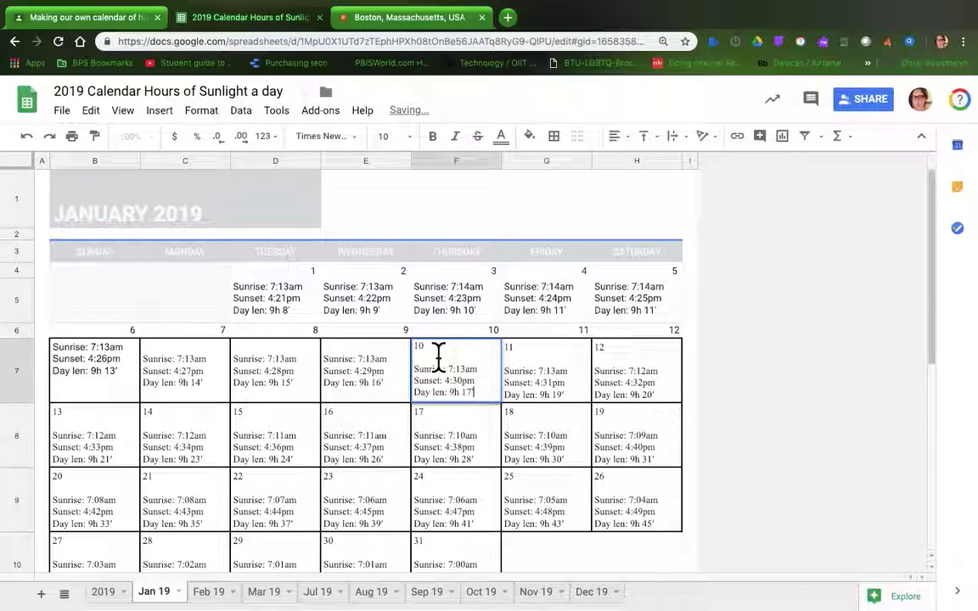
pyautogui.doubleClick(432, 358)
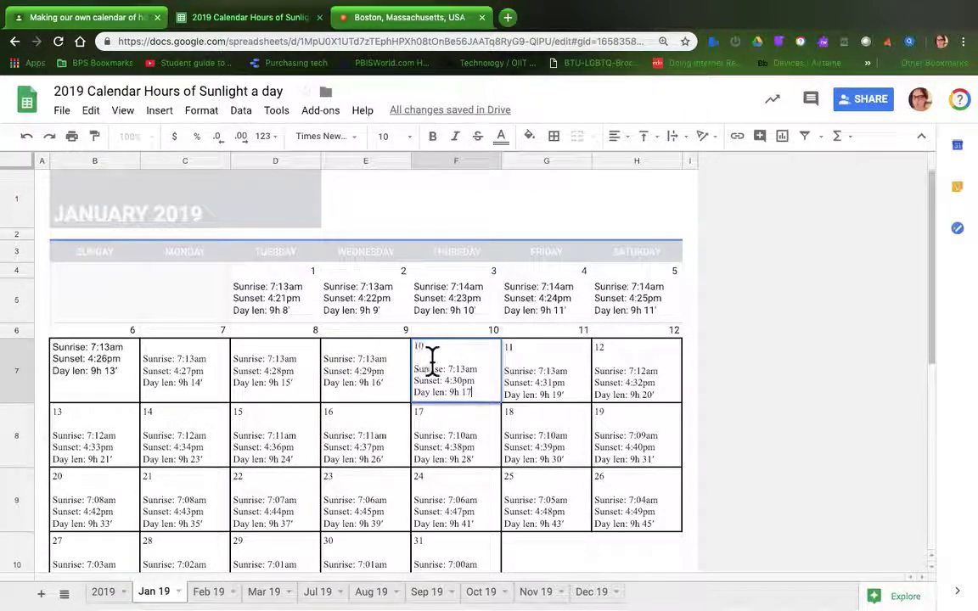
pyautogui.doubleClick(424, 348)
pyautogui.press('Delete')
pyautogui.press('Delete')
pyautogui.press('Delete')
pyautogui.click(517, 356)
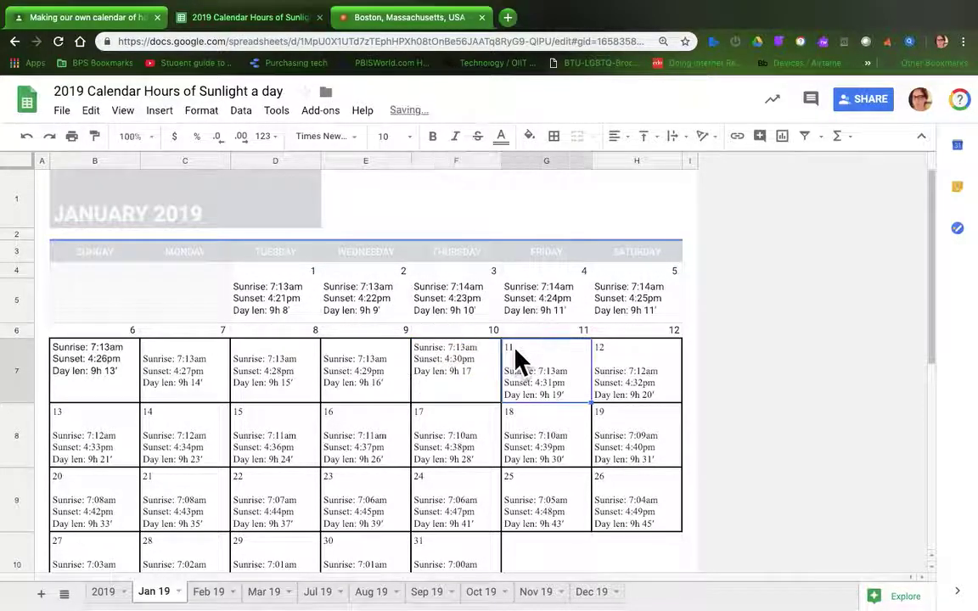
pyautogui.doubleClick(516, 355)
pyautogui.doubleClick(515, 348)
pyautogui.press('Delete')
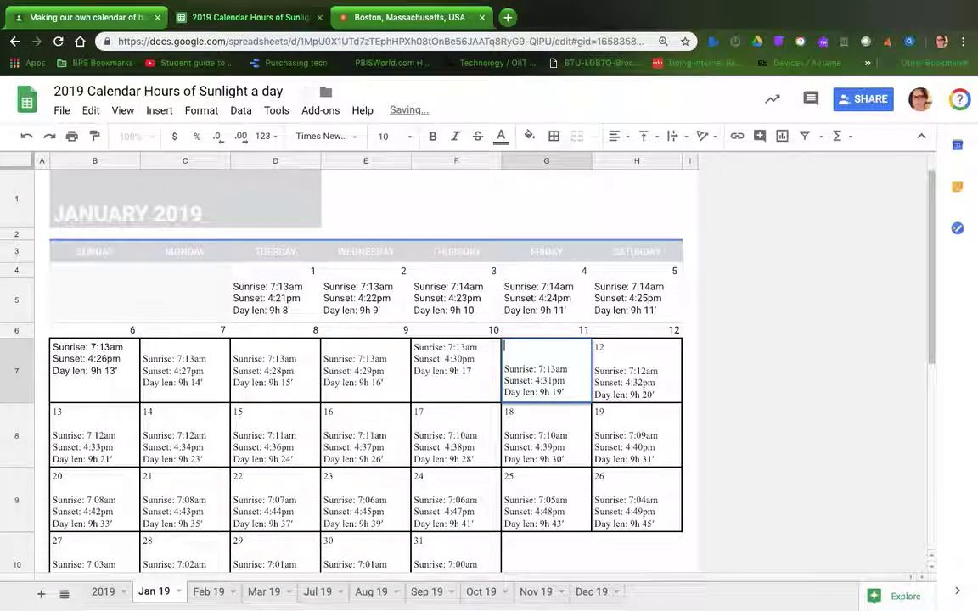
pyautogui.doubleClick(603, 370)
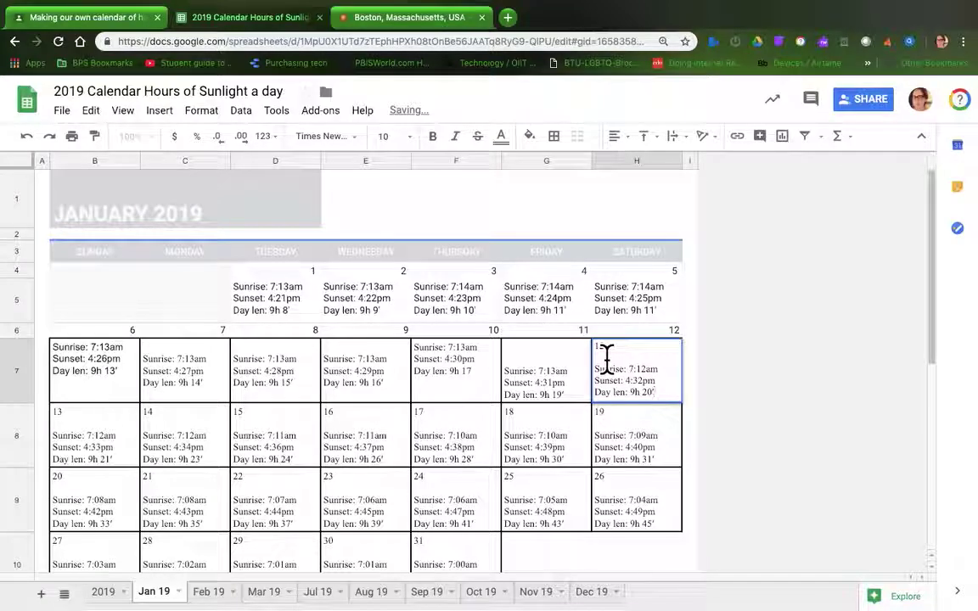
pyautogui.click(620, 355)
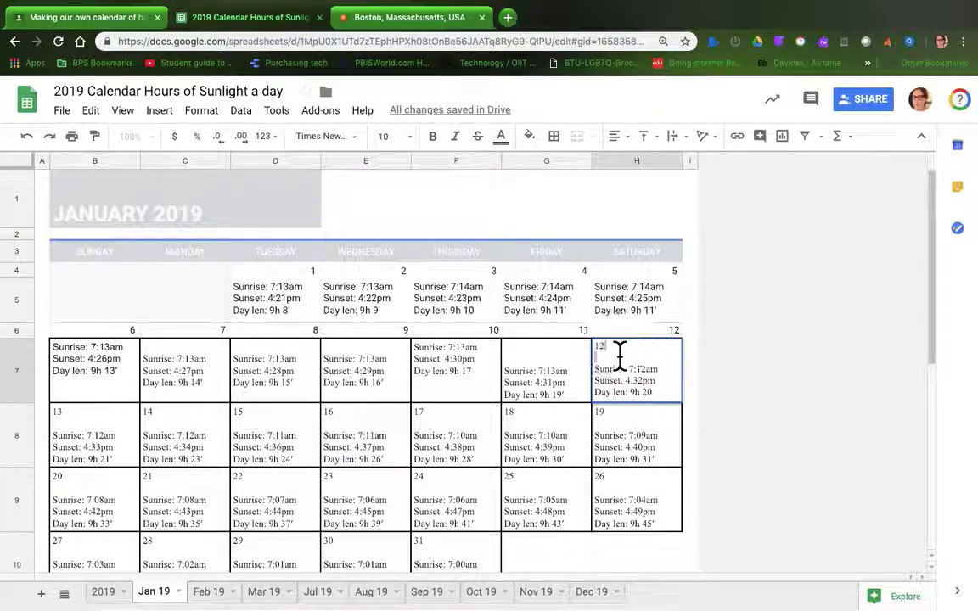
pyautogui.press('Delete')
pyautogui.press('BackSpace')
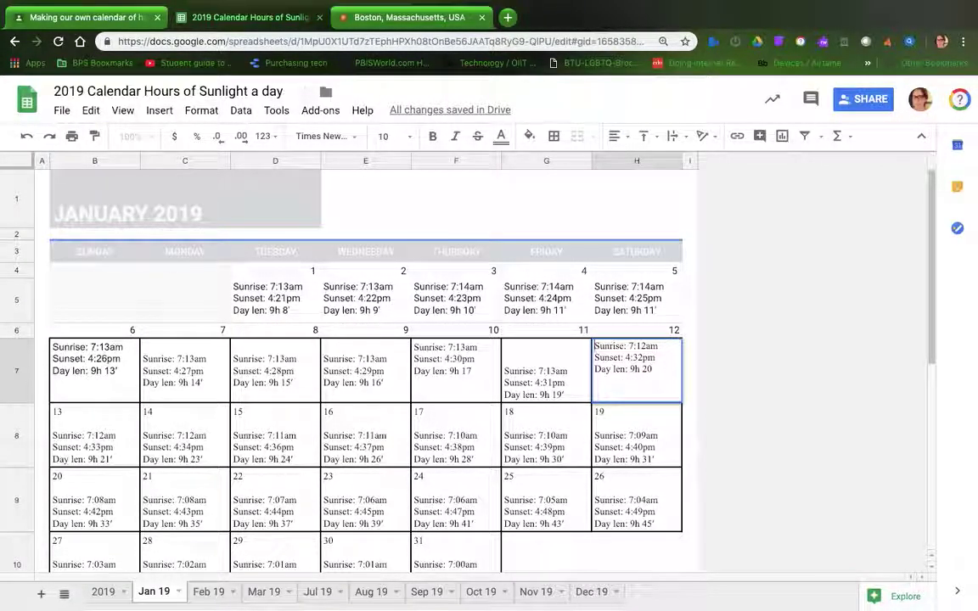
pyautogui.press('Tab')
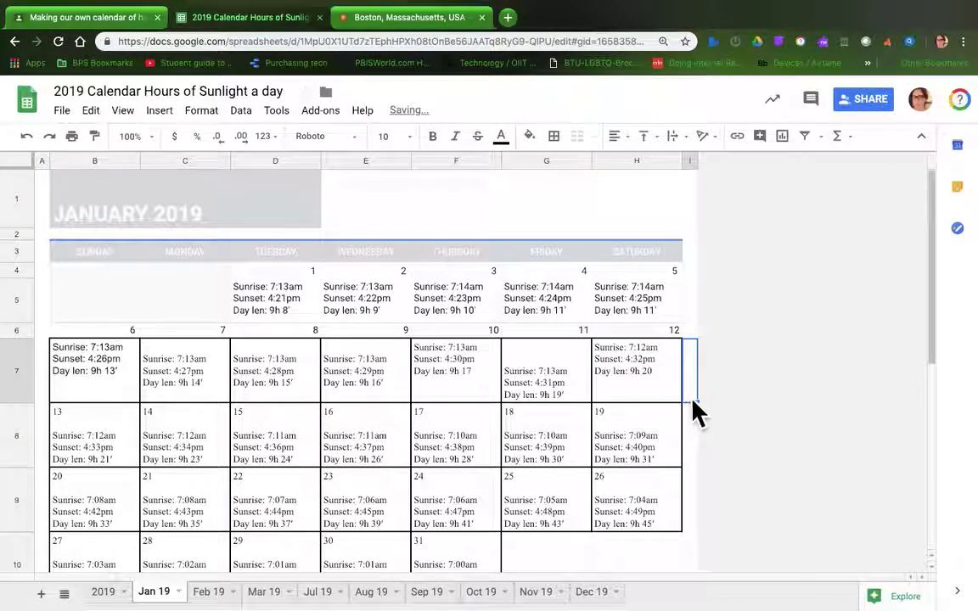
pyautogui.press('Down')
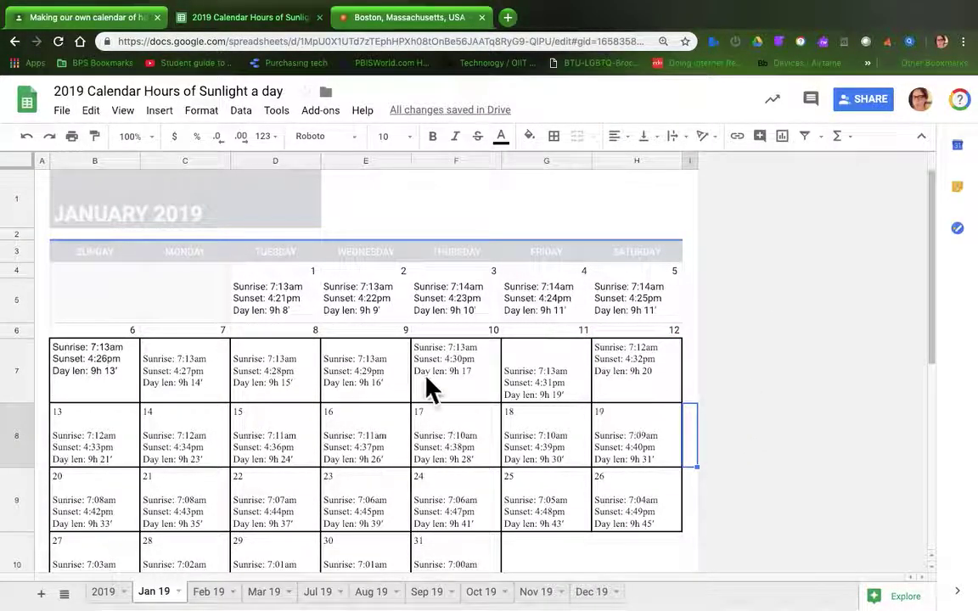
pyautogui.click(177, 305)
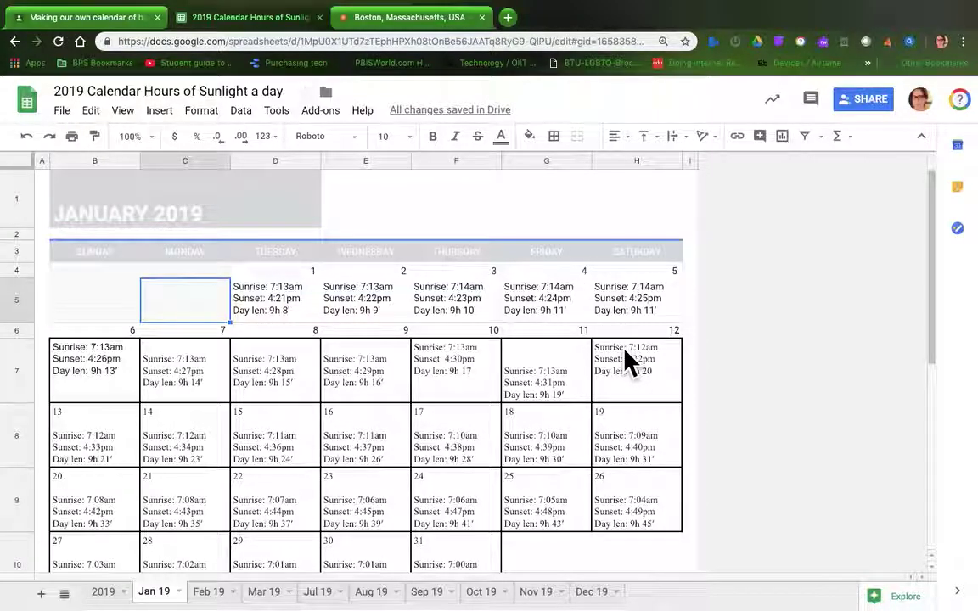
pyautogui.click(81, 369)
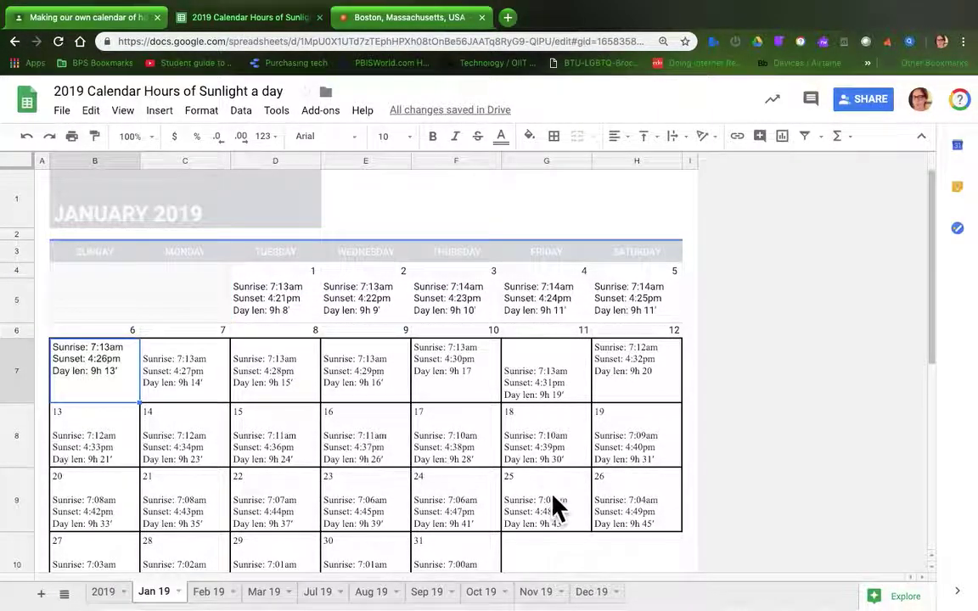
pyautogui.scroll(-1, 551, 506)
pyautogui.scroll(-1, 552, 497)
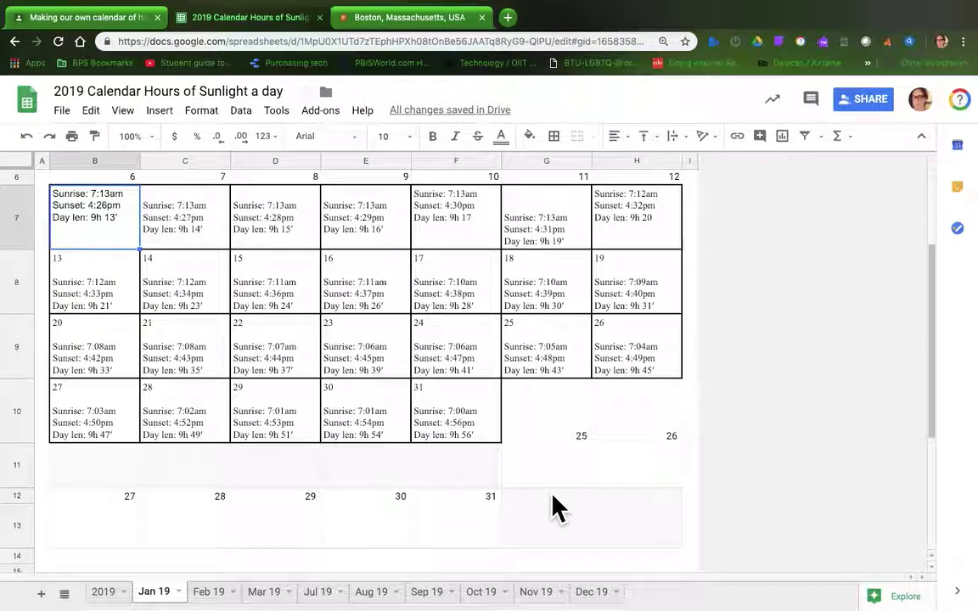
# Apply Middle vertical alignment to the January 6–31 day cells B7:F10.
pyautogui.keyDown('shift'); pyautogui.click(475, 435); pyautogui.keyUp('shift')
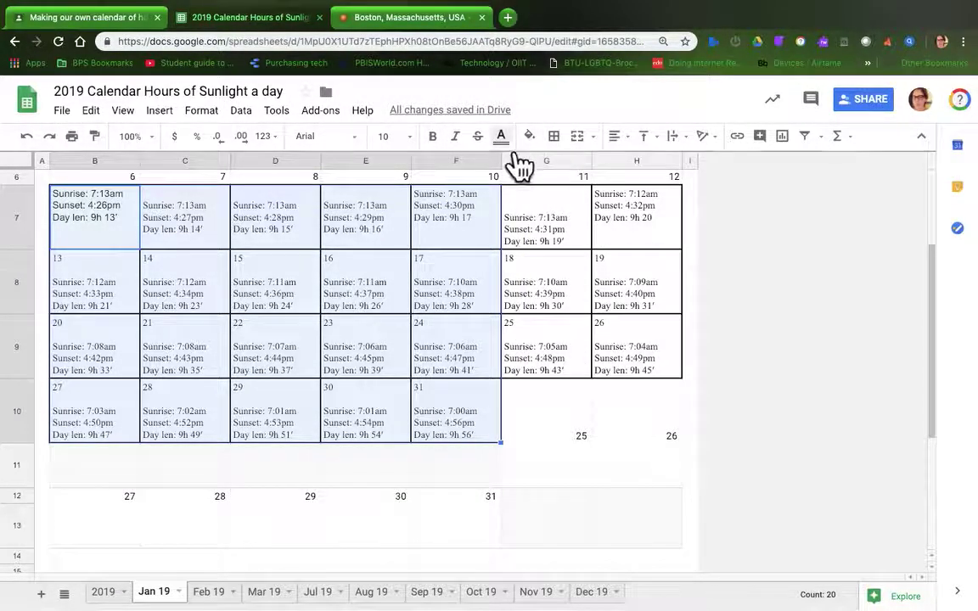
pyautogui.click(645, 137)
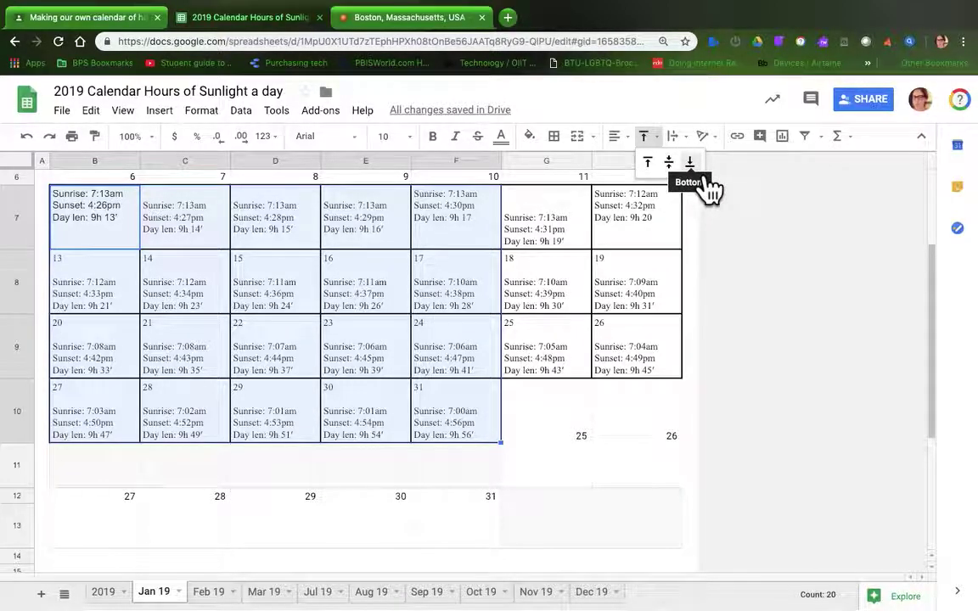
pyautogui.click(671, 167)
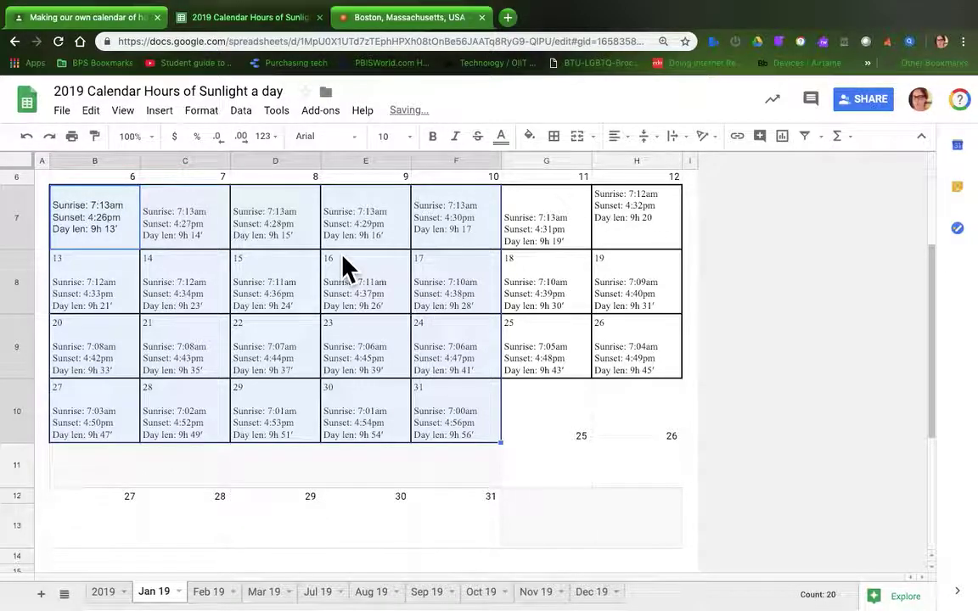
pyautogui.scroll(1, 344, 265)
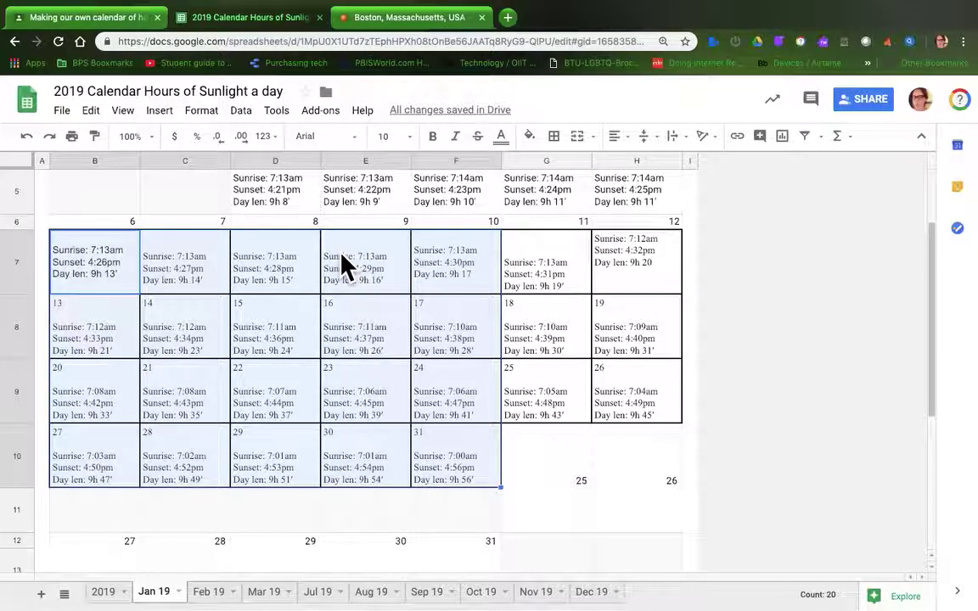
# Undo the January 6–31 entries, keeping only January 1–5, and select January 1's cell D5.
pyautogui.hotkey('ctrl', 'z')
pyautogui.hotkey('ctrl', 'z')
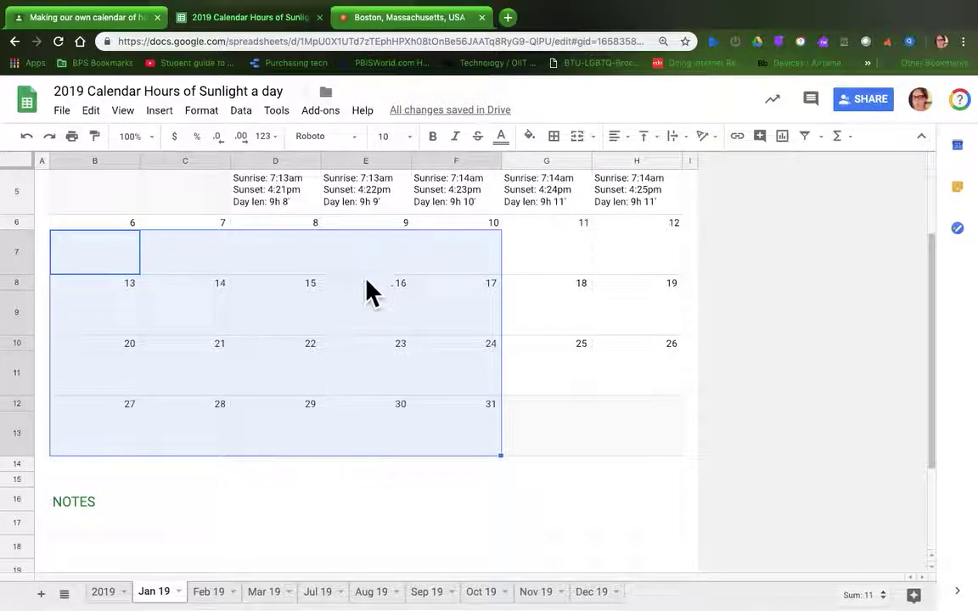
pyautogui.click(339, 265)
pyautogui.scroll(2, 336, 270)
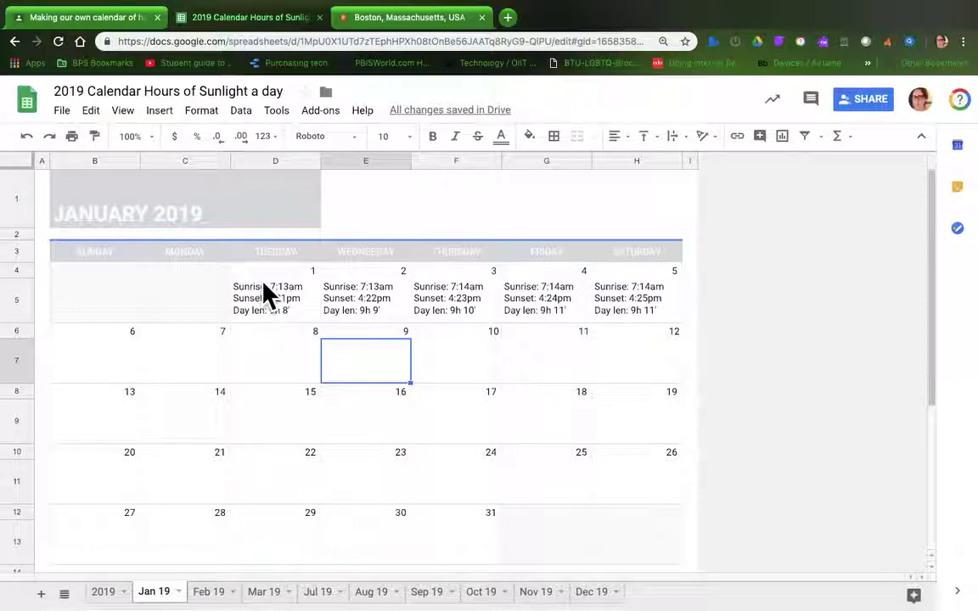
pyautogui.click(265, 307)
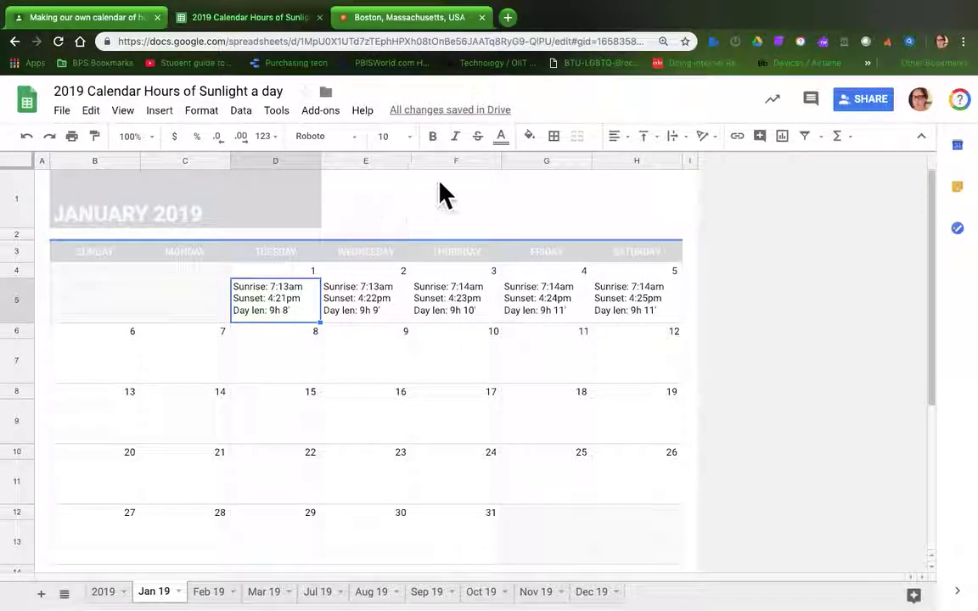
# Fill the January 1 cell dark green, then January 2 and 3 in progressively lighter greens.
pyautogui.click(540, 145)
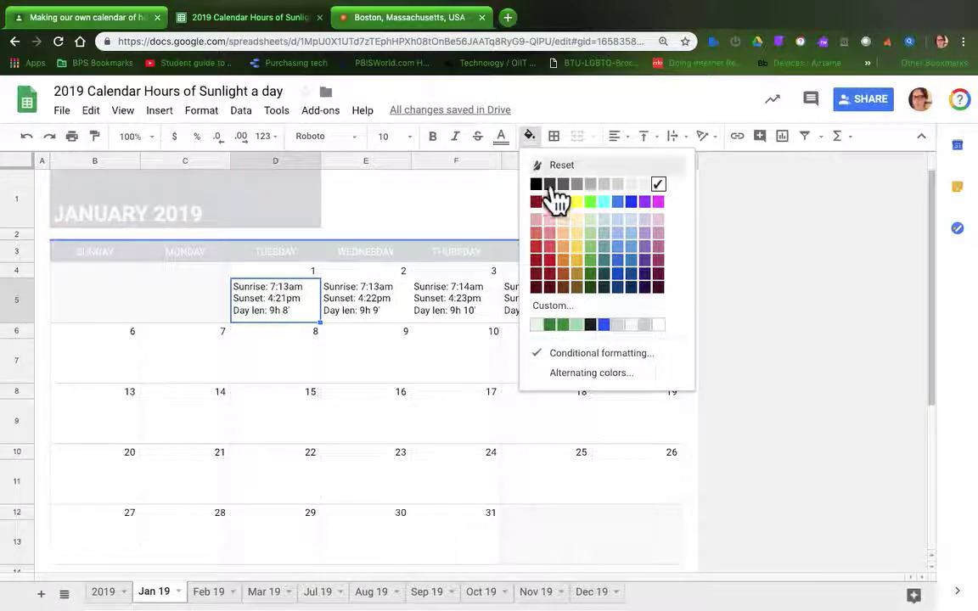
pyautogui.click(592, 274)
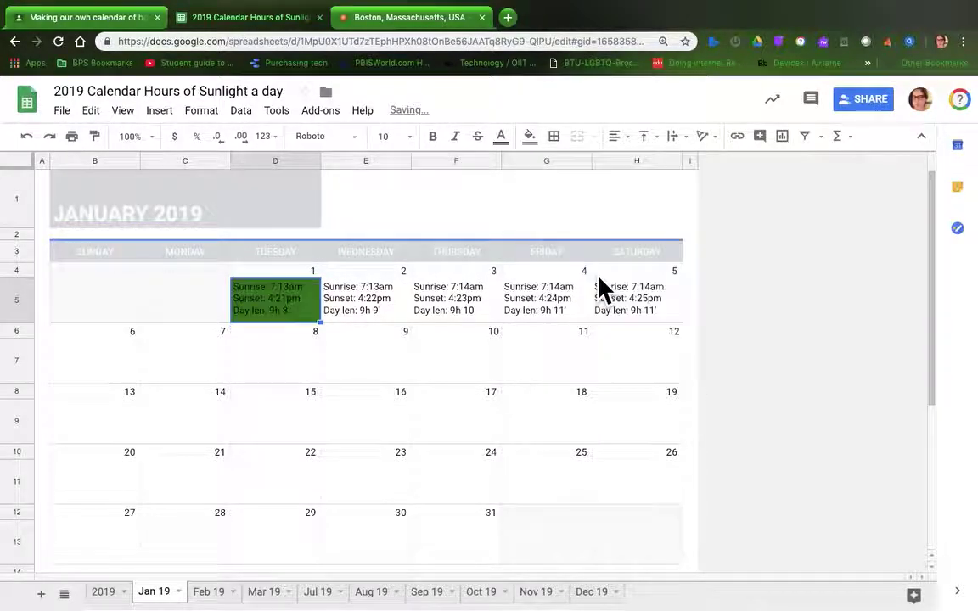
pyautogui.click(351, 312)
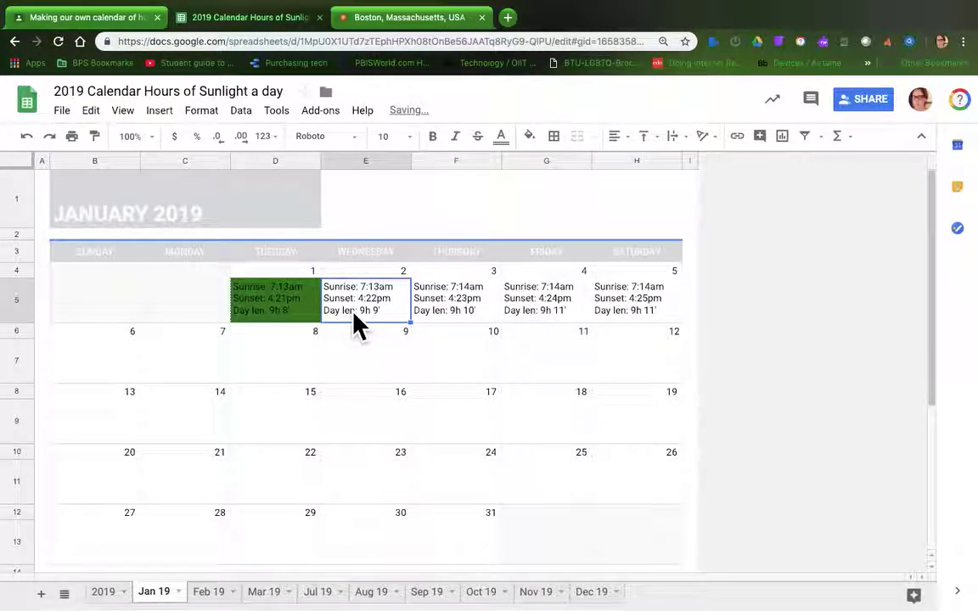
pyautogui.click(530, 137)
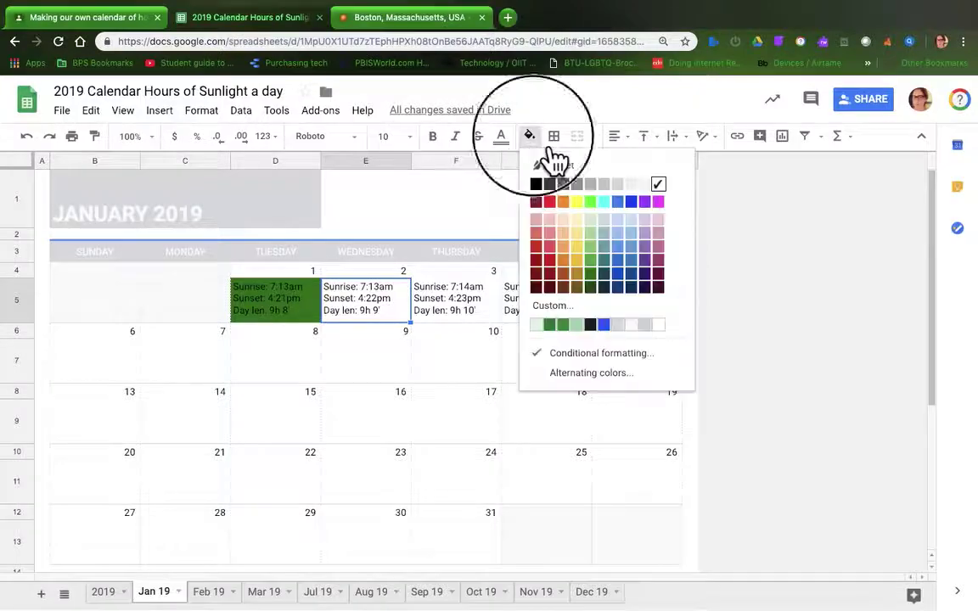
pyautogui.click(607, 287)
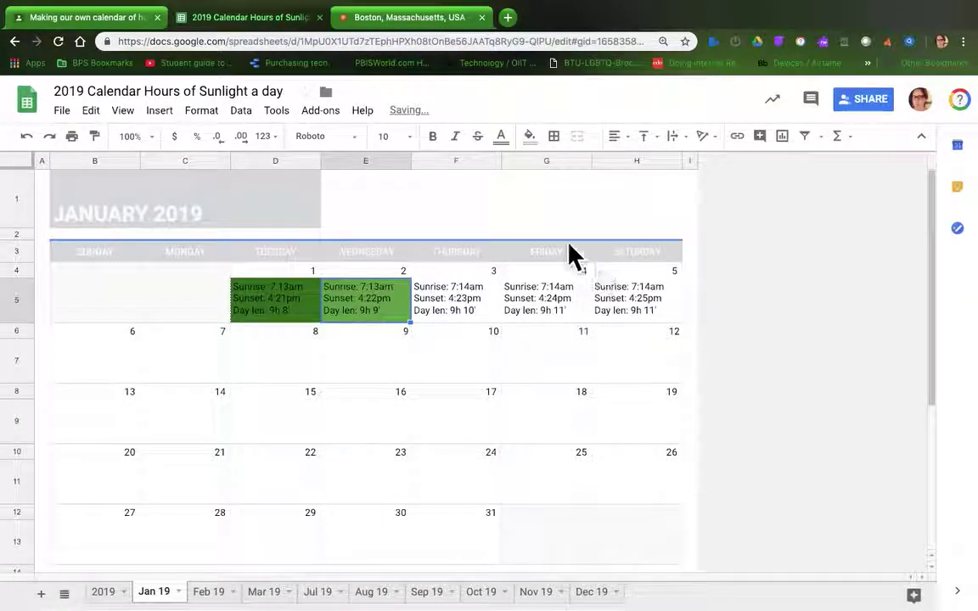
pyautogui.click(454, 309)
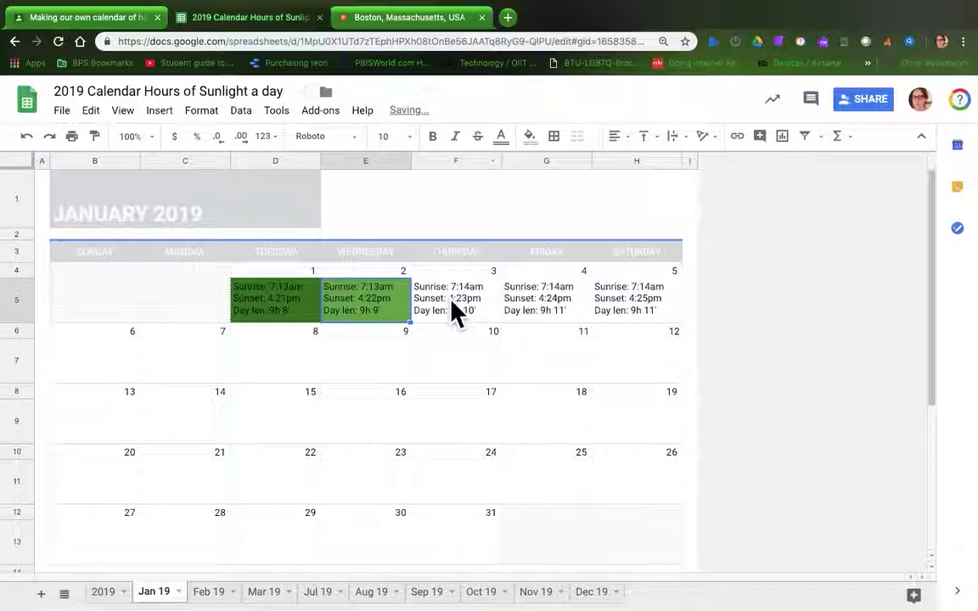
pyautogui.click(534, 139)
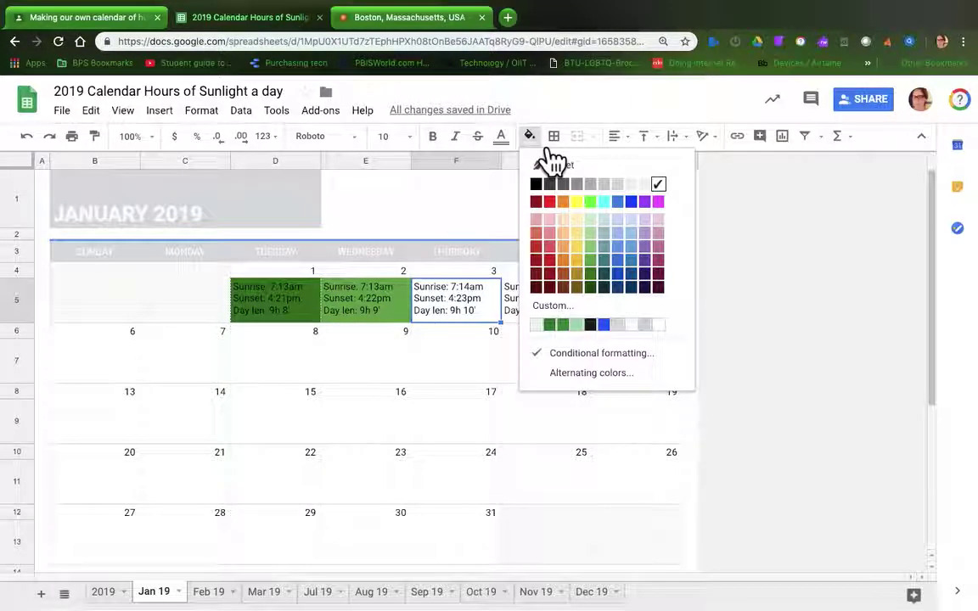
pyautogui.click(599, 261)
# Fill January 4 light green and January 5 light green 2.
pyautogui.click(548, 316)
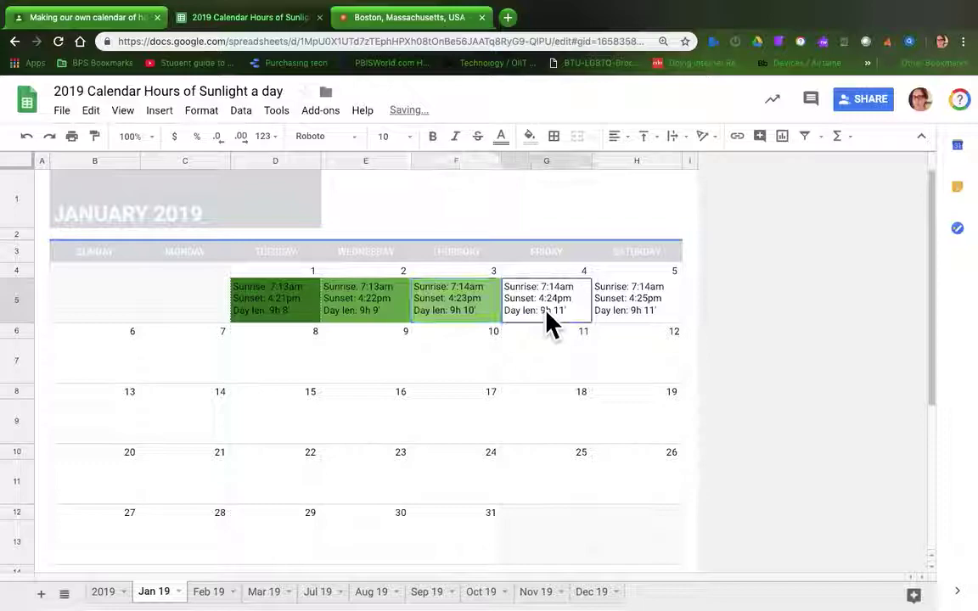
pyautogui.click(529, 137)
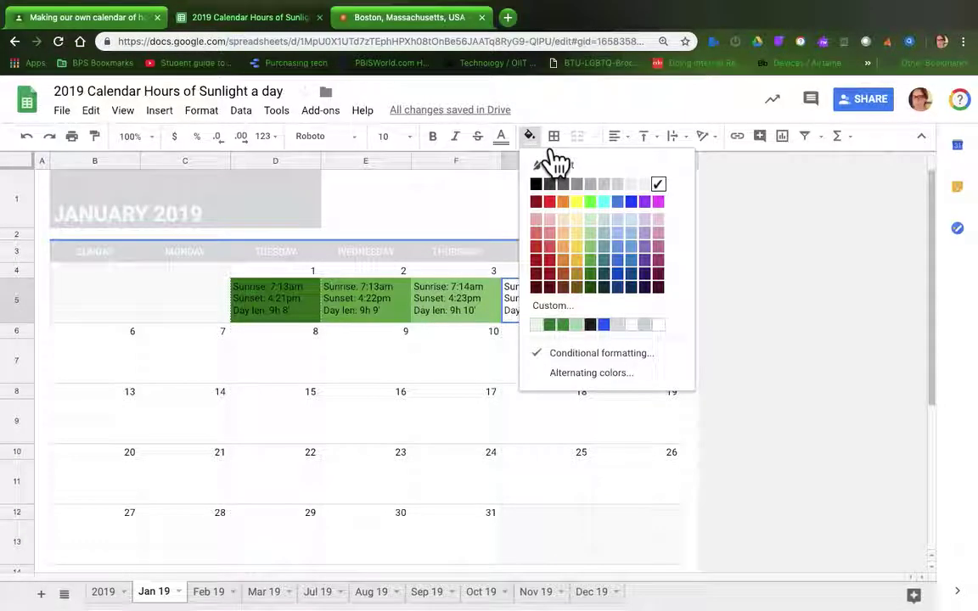
pyautogui.click(594, 246)
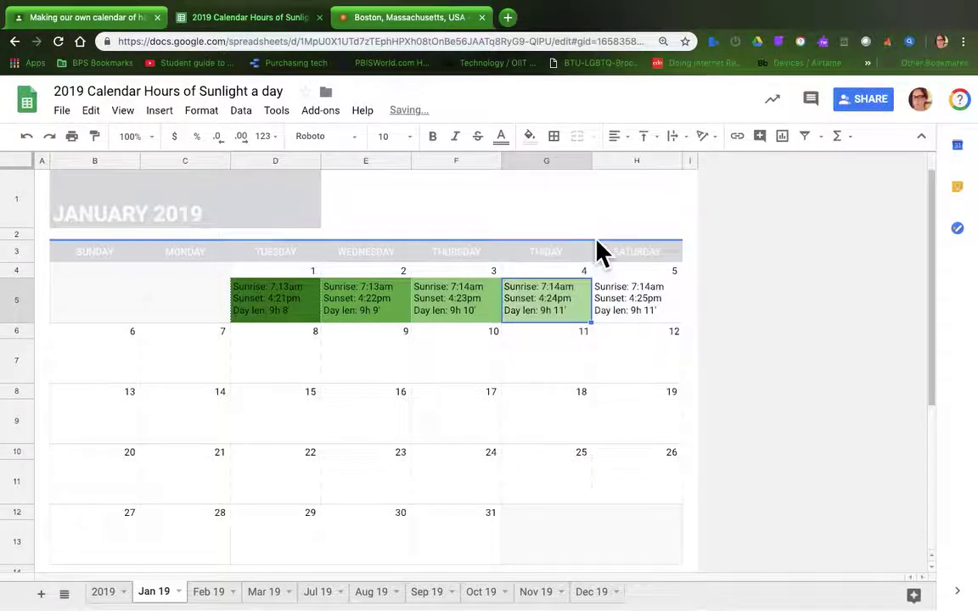
pyautogui.click(547, 376)
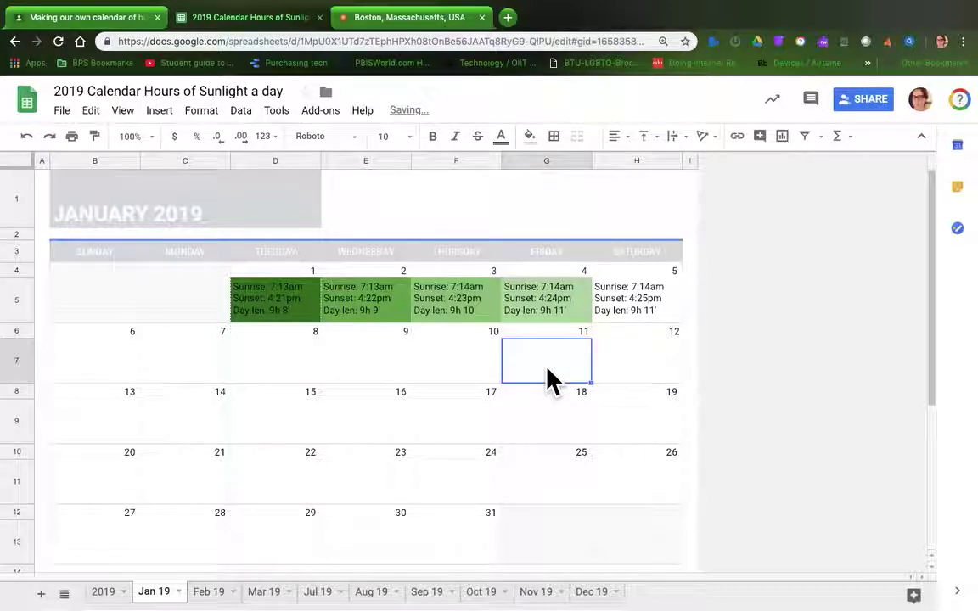
pyautogui.click(636, 315)
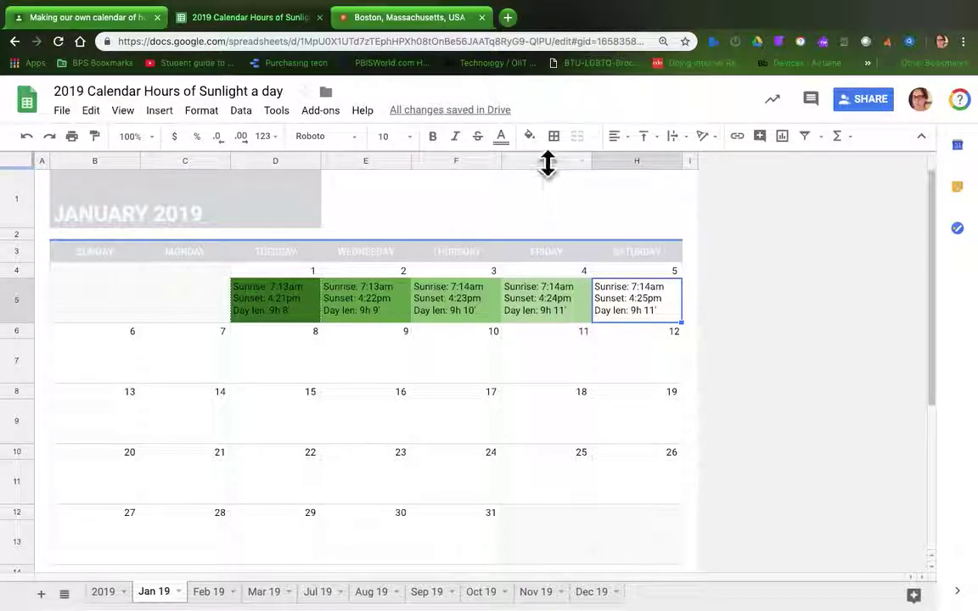
pyautogui.click(532, 138)
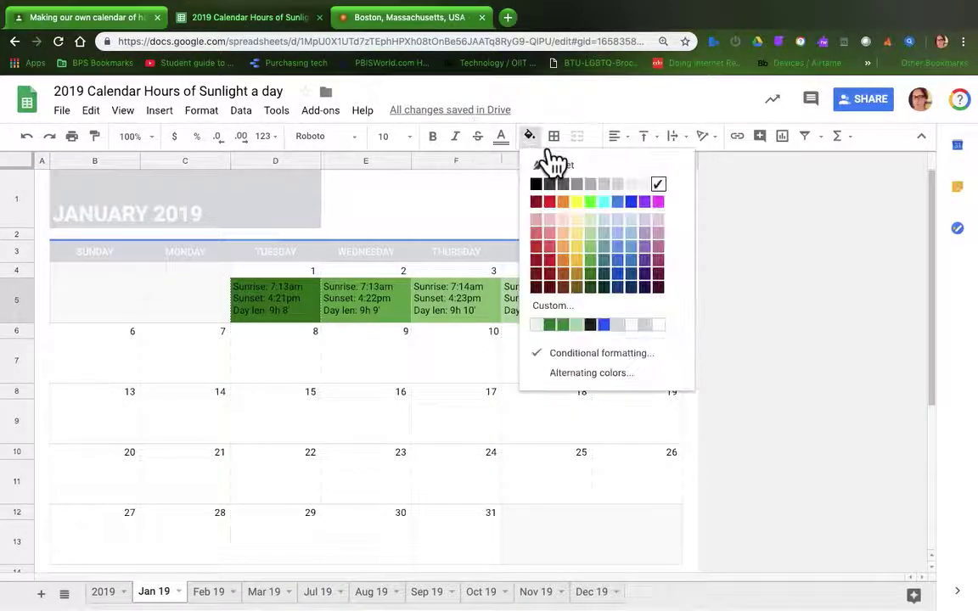
pyautogui.click(608, 246)
pyautogui.click(689, 270)
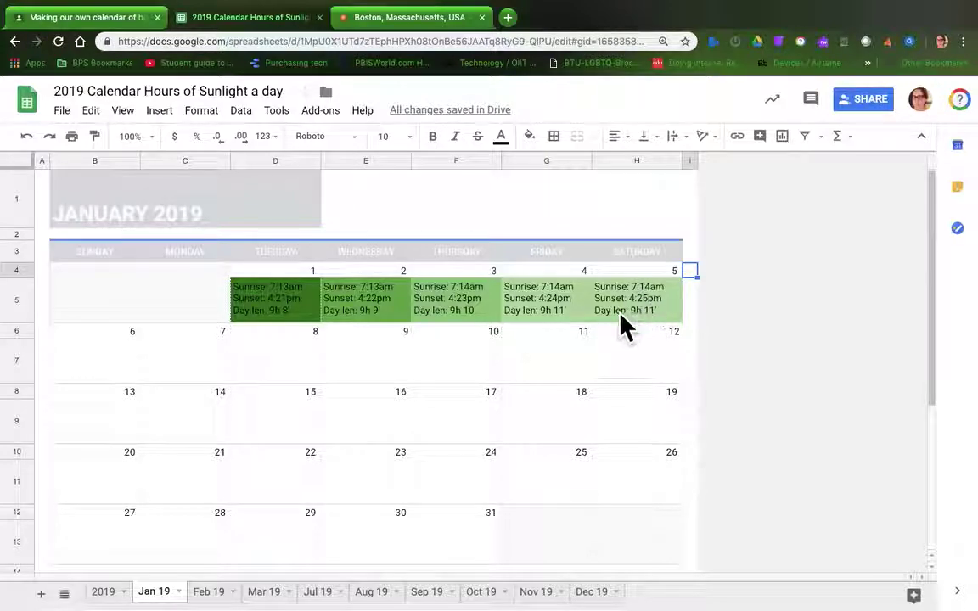
# Give the empty January 6 cell (B7) a dark teal fill.
pyautogui.click(108, 371)
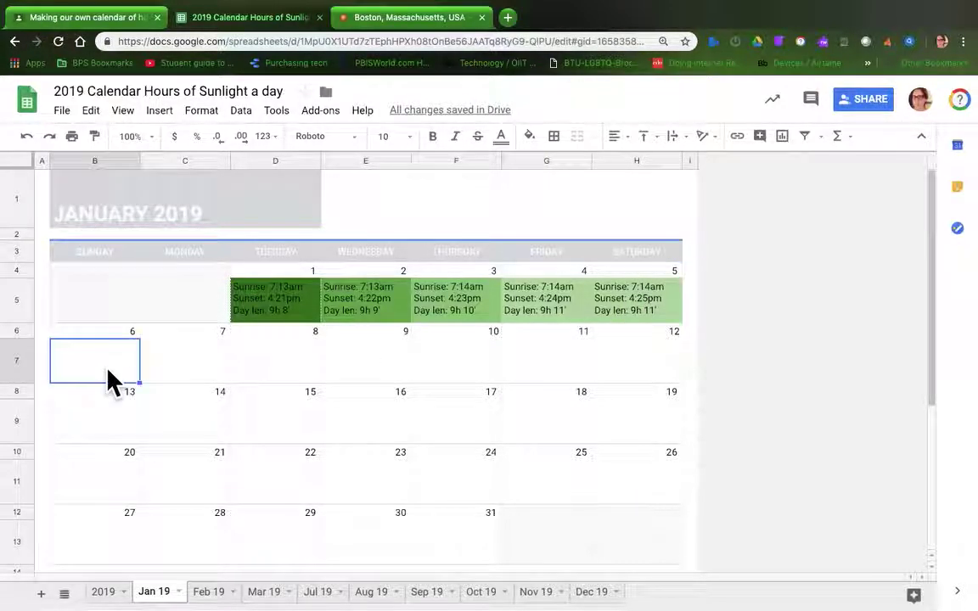
pyautogui.click(530, 137)
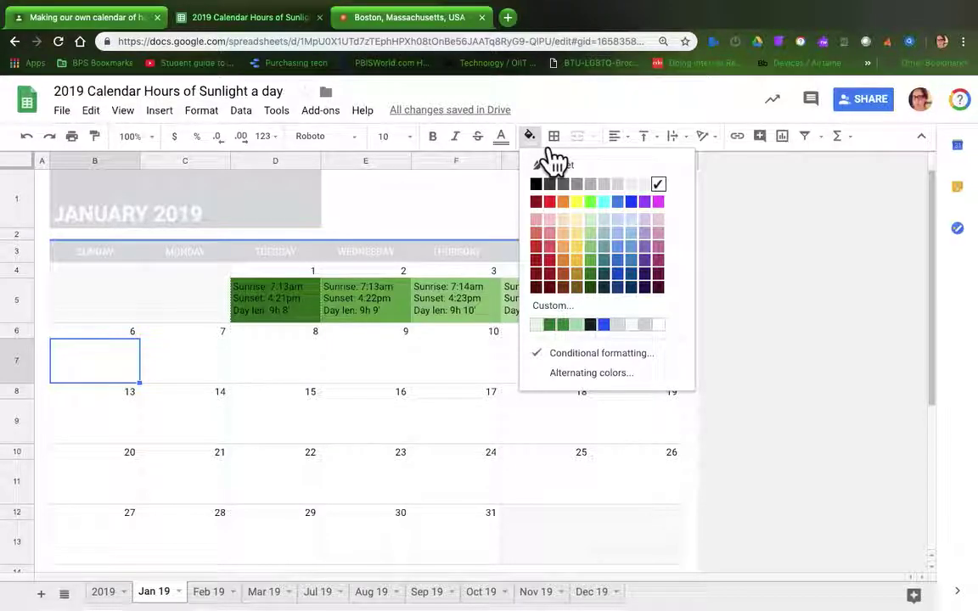
pyautogui.click(629, 293)
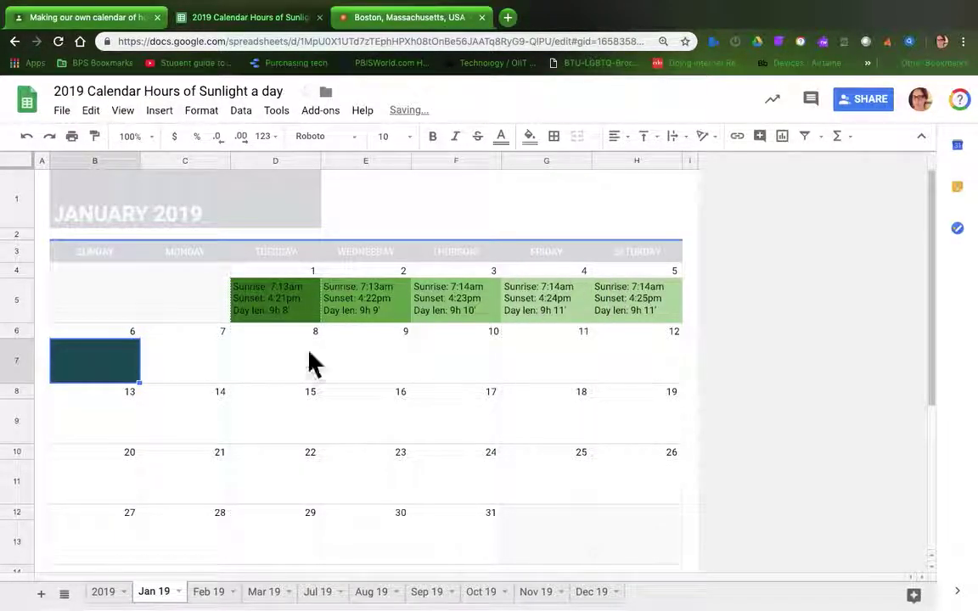